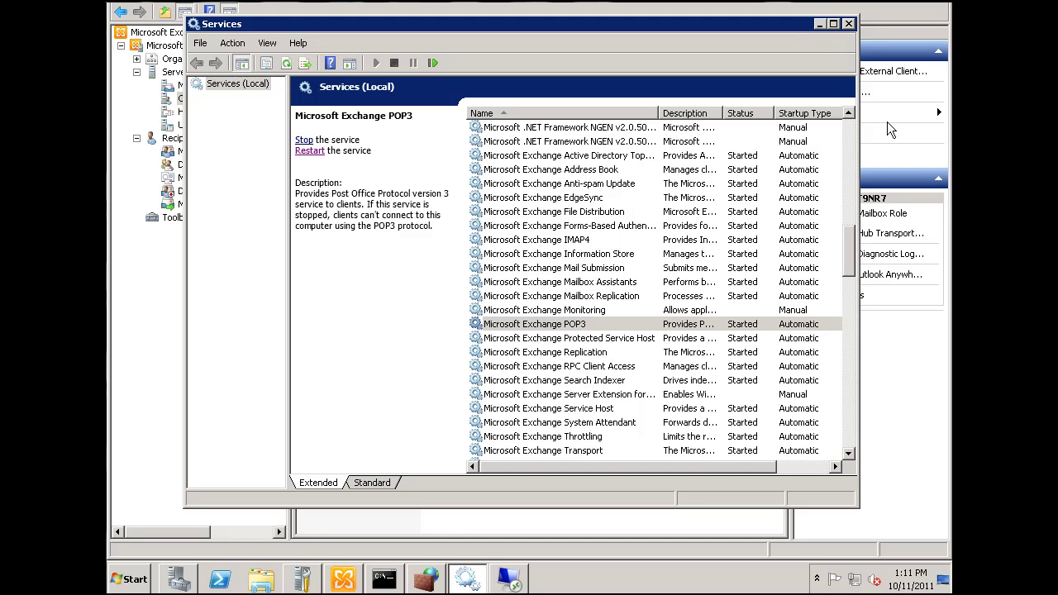
Inspect the Microsoft Exchange POP3 and IMAP4 service entries in the Services list.
click(589, 325)
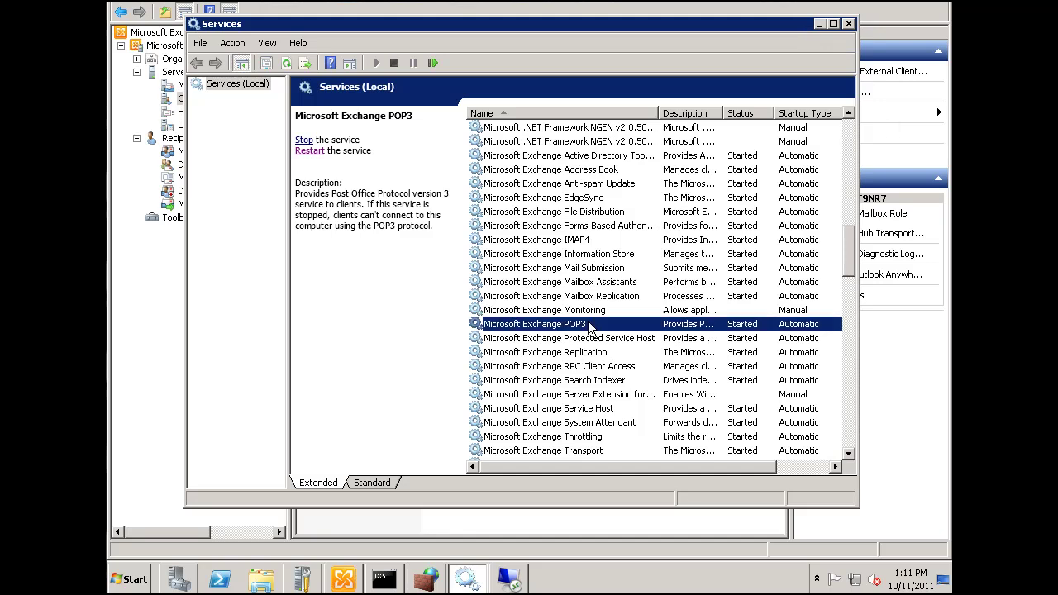
click(585, 240)
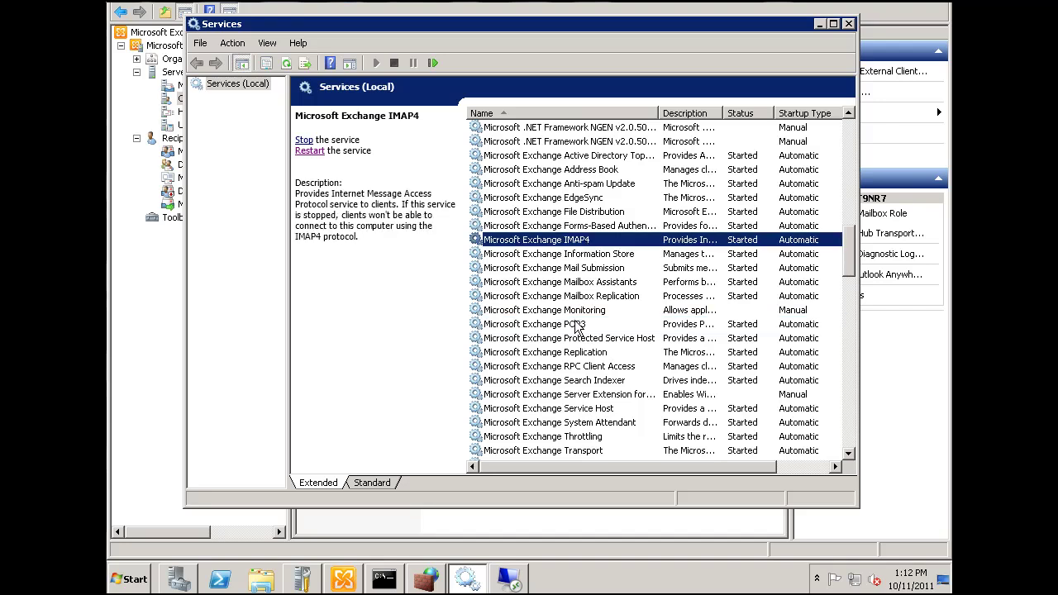
click(578, 325)
click(577, 242)
click(573, 325)
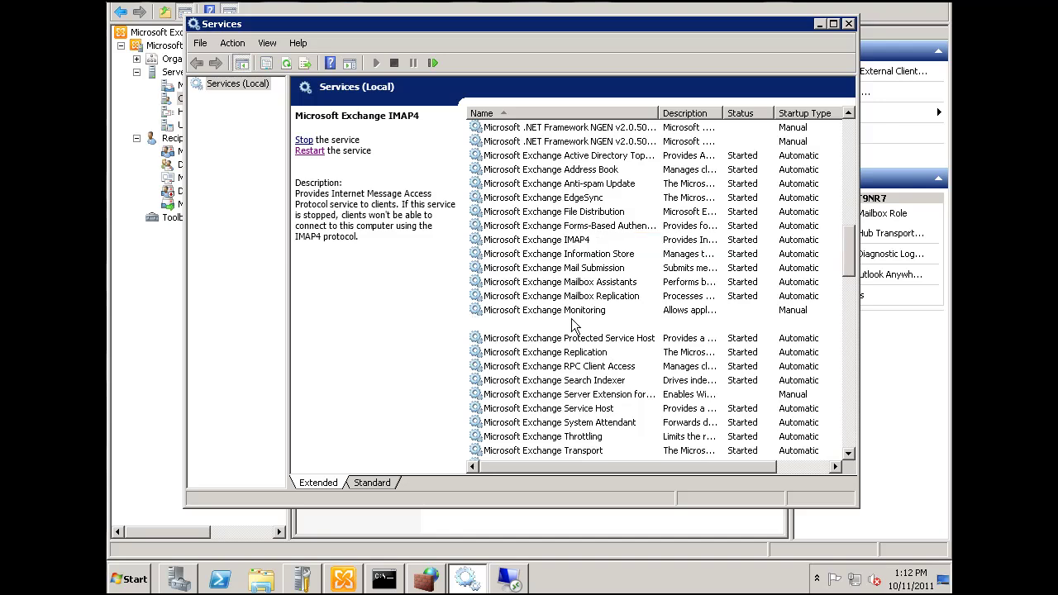
click(577, 243)
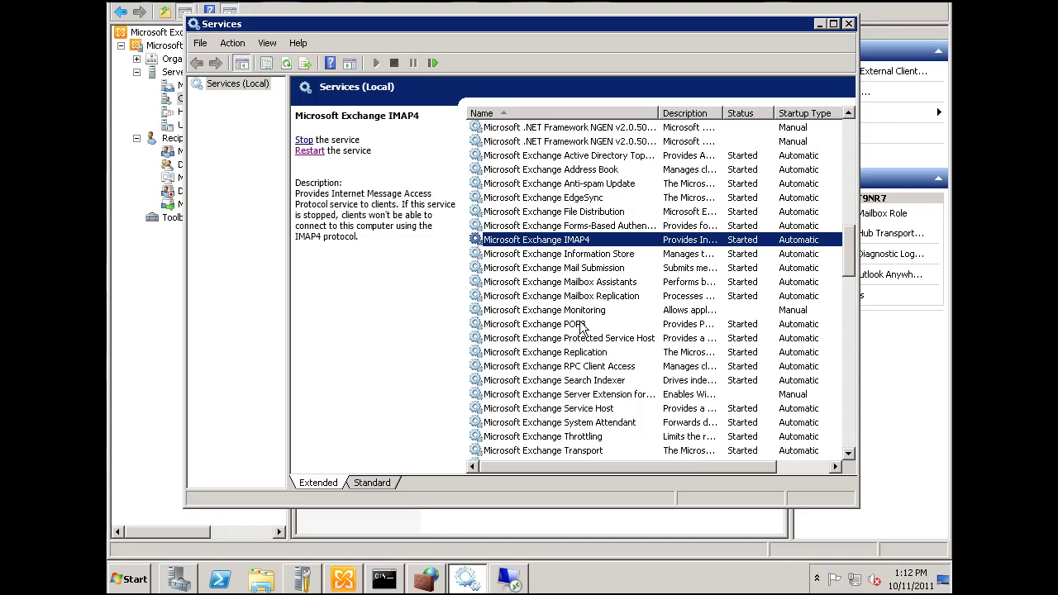
click(580, 324)
click(579, 240)
Confirm Client Access POP3 authentication uses plain text logon and close its properties.
click(818, 24)
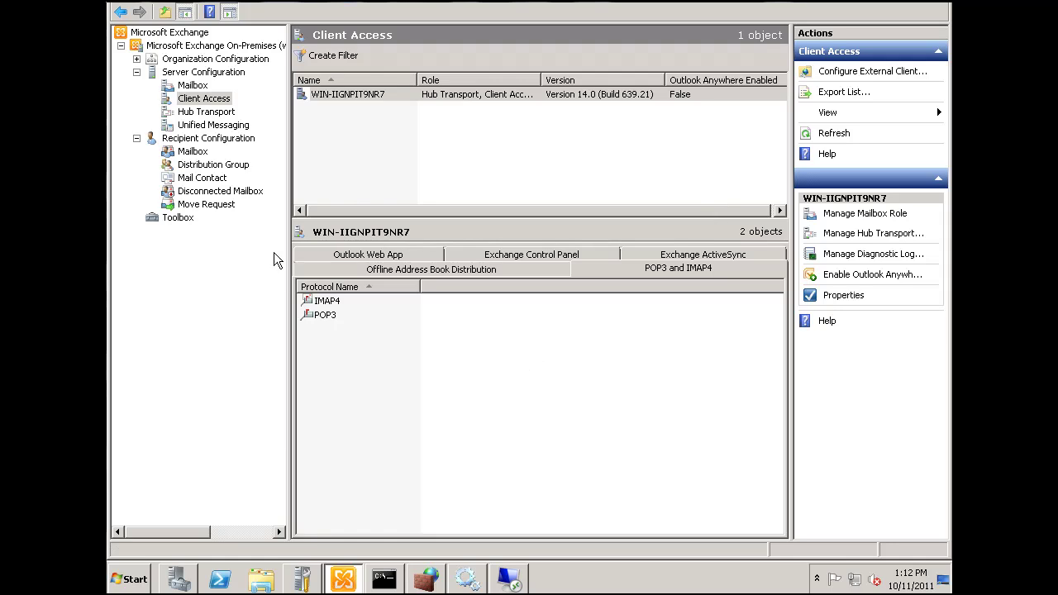
click(164, 72)
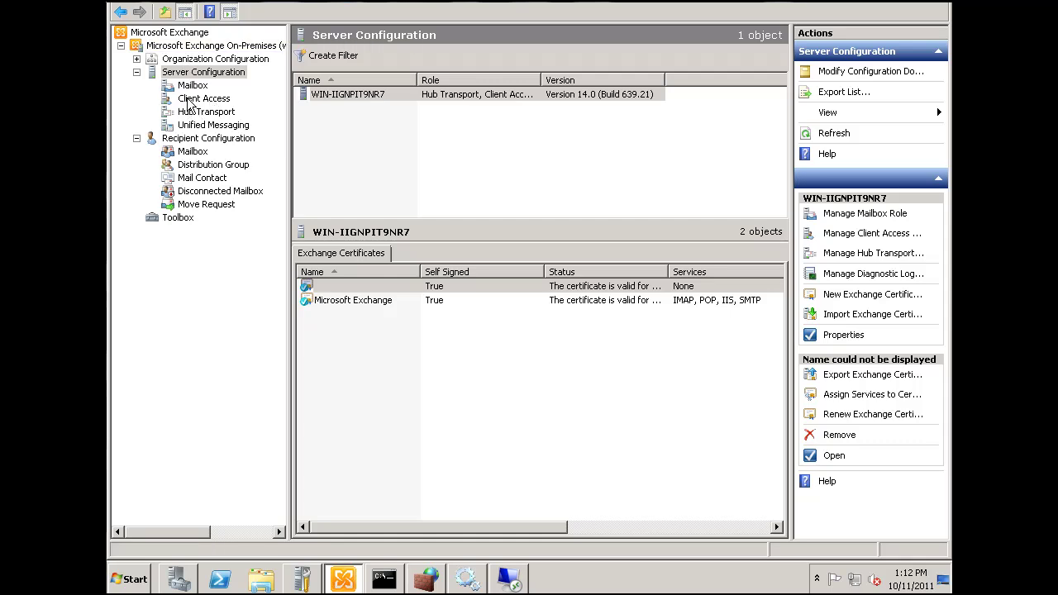
click(198, 98)
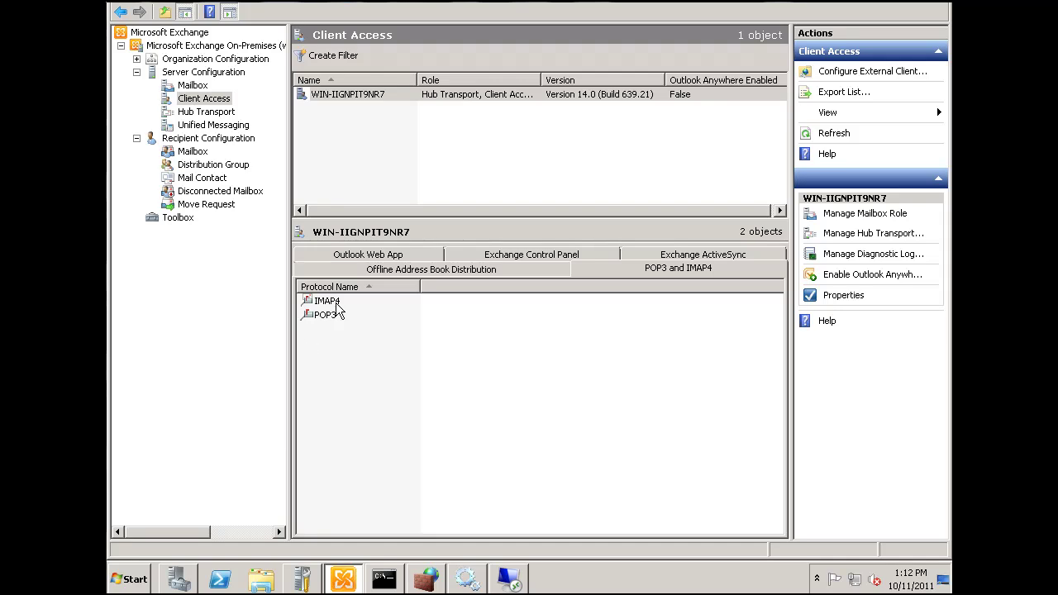
click(321, 319)
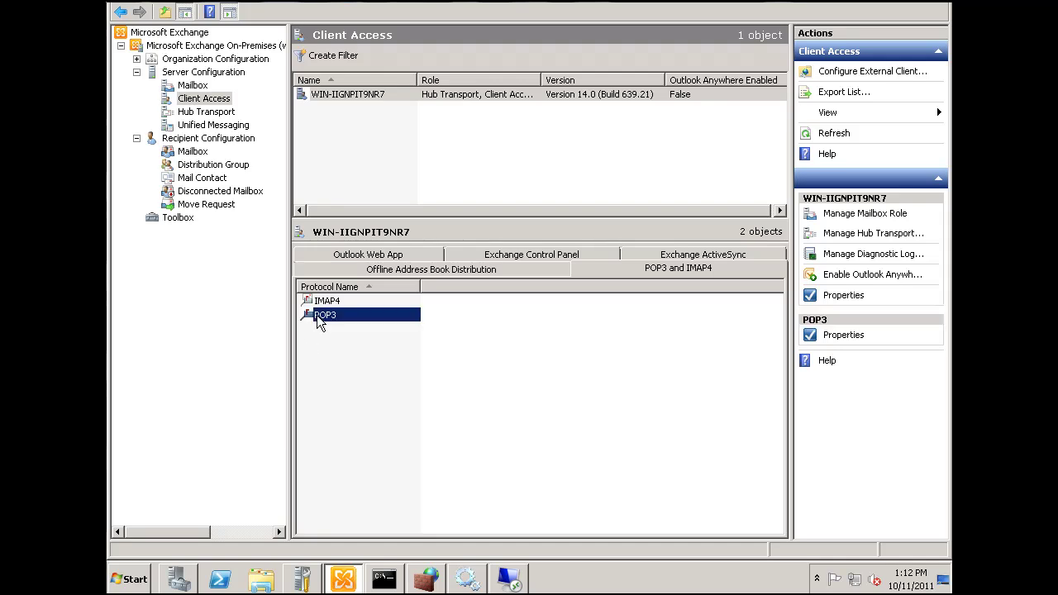
double_click(321, 319)
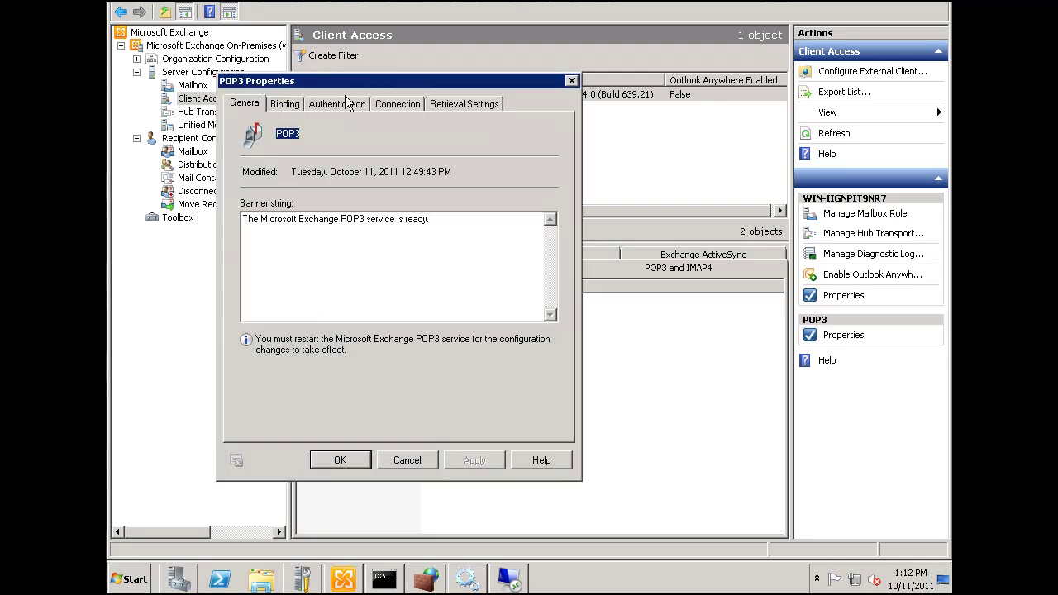
click(291, 108)
click(325, 104)
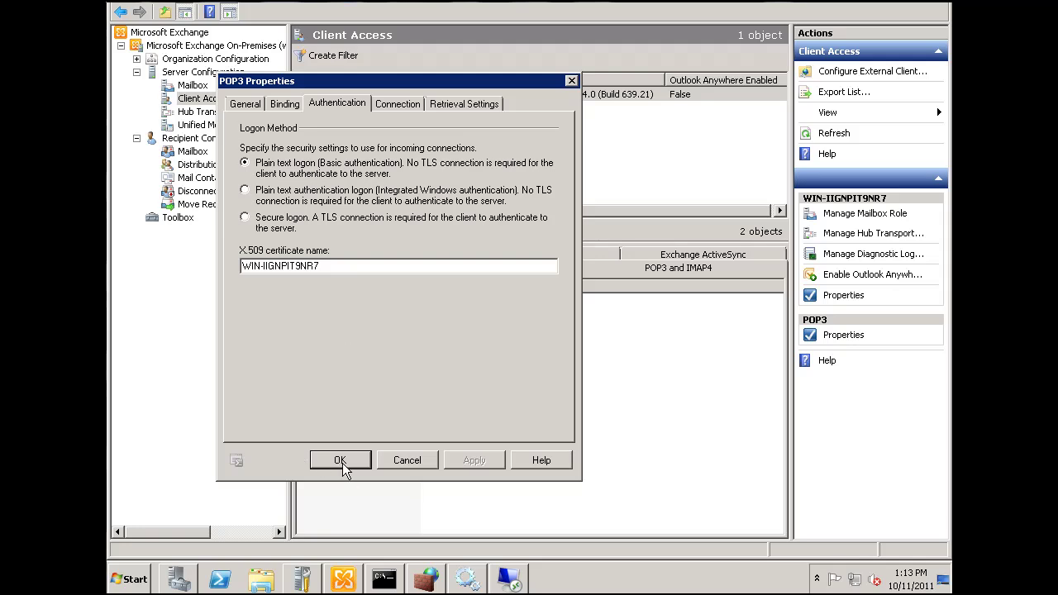
click(340, 460)
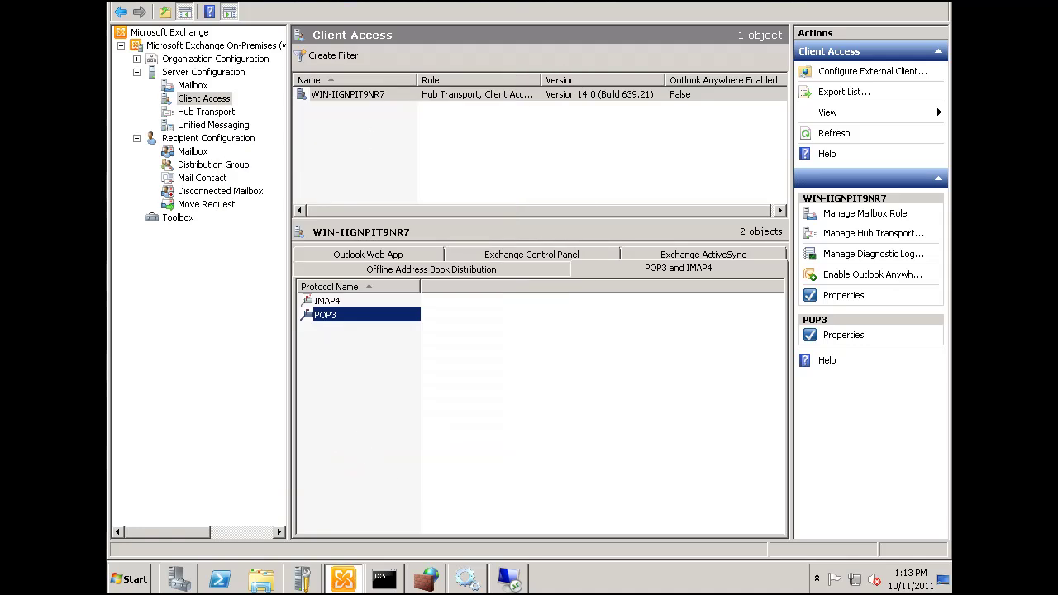
click(467, 579)
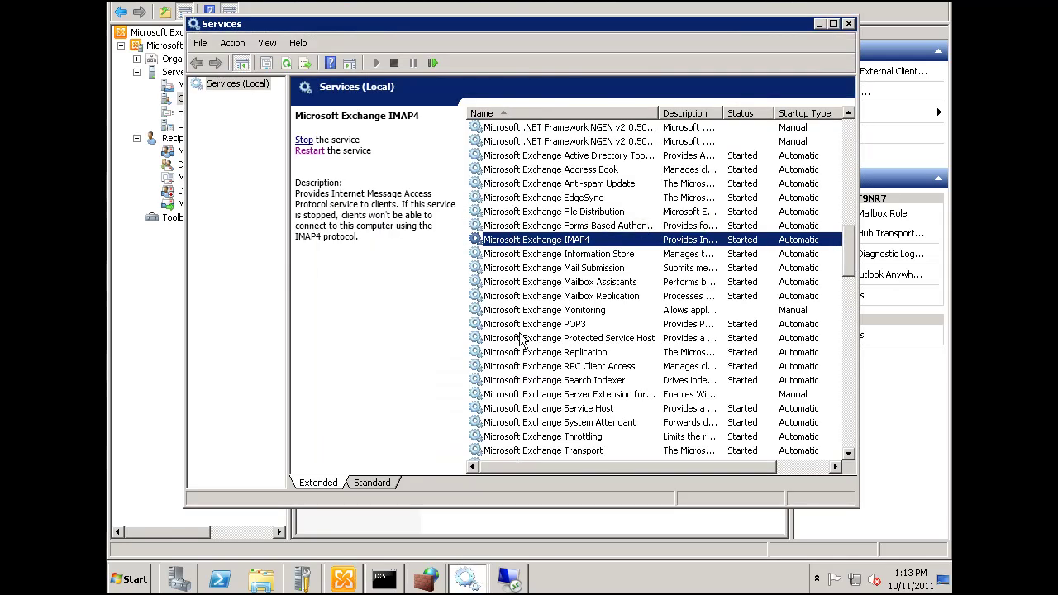
click(522, 324)
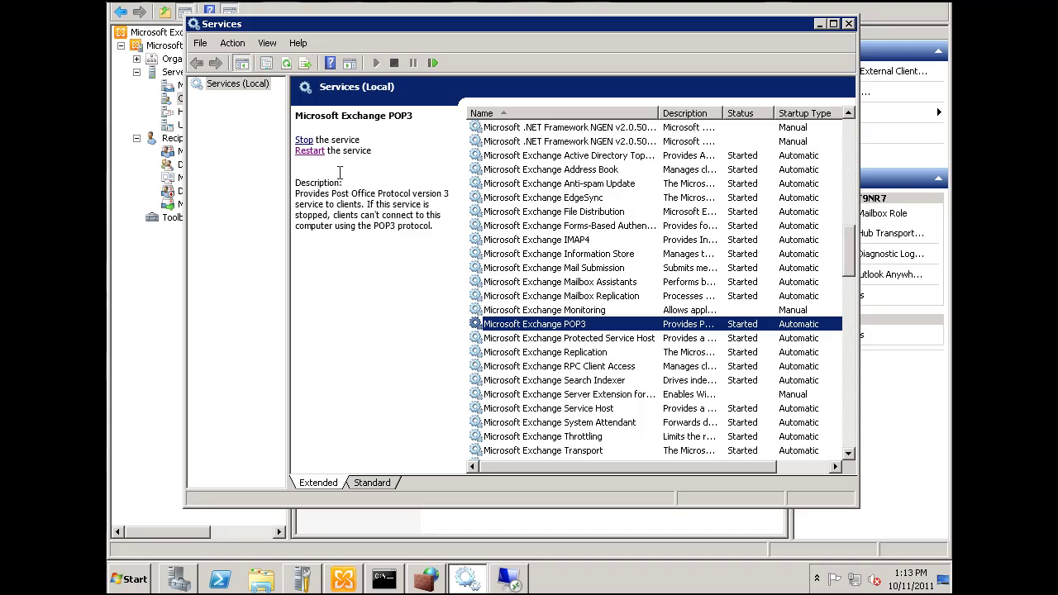
click(822, 25)
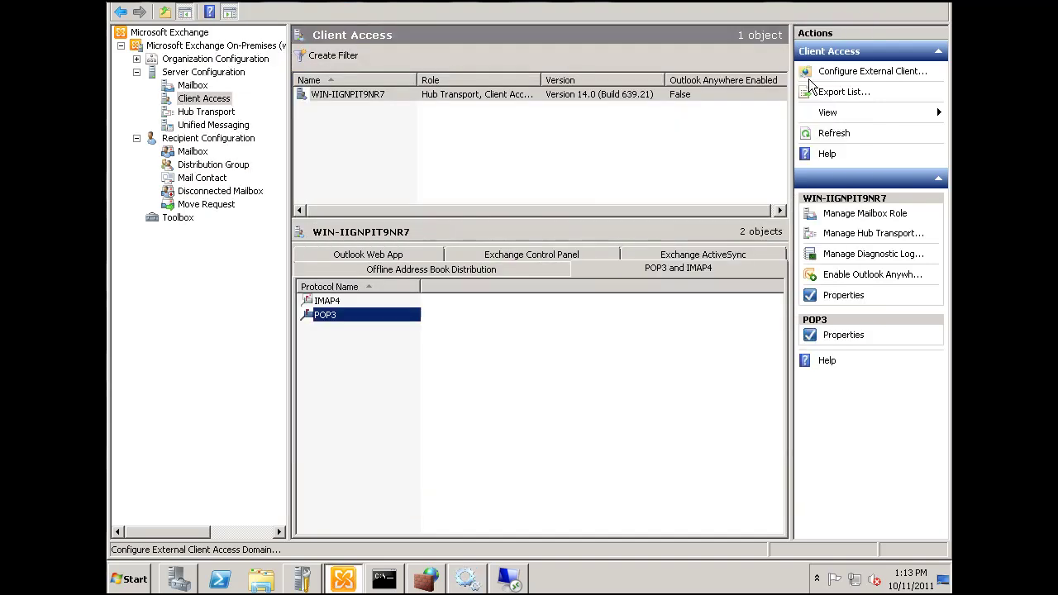
Review the Hub Transport Default receive connector's port 25, authentication and permission group settings.
click(196, 113)
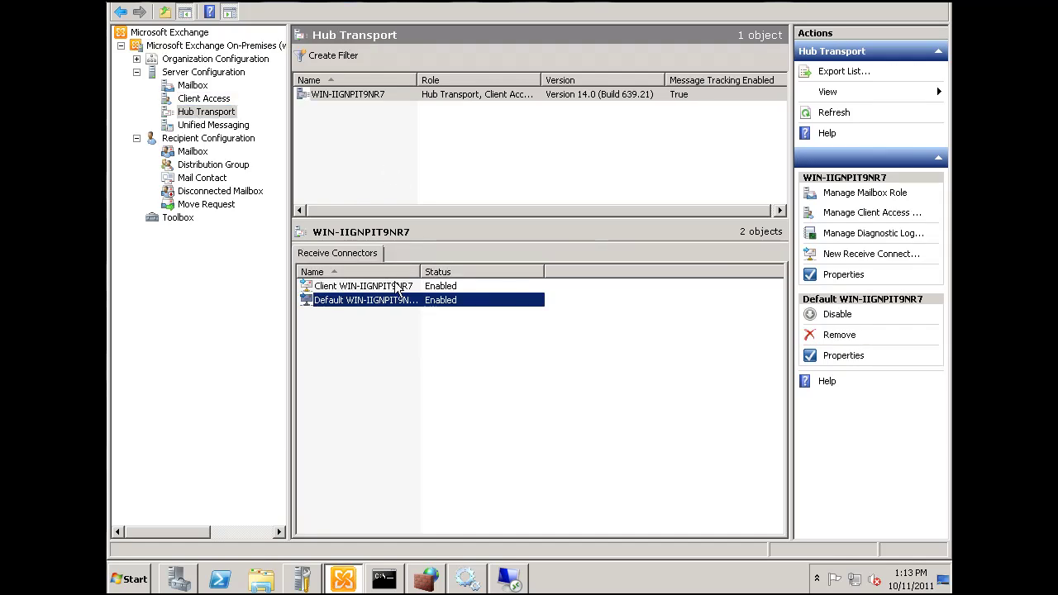
double_click(330, 301)
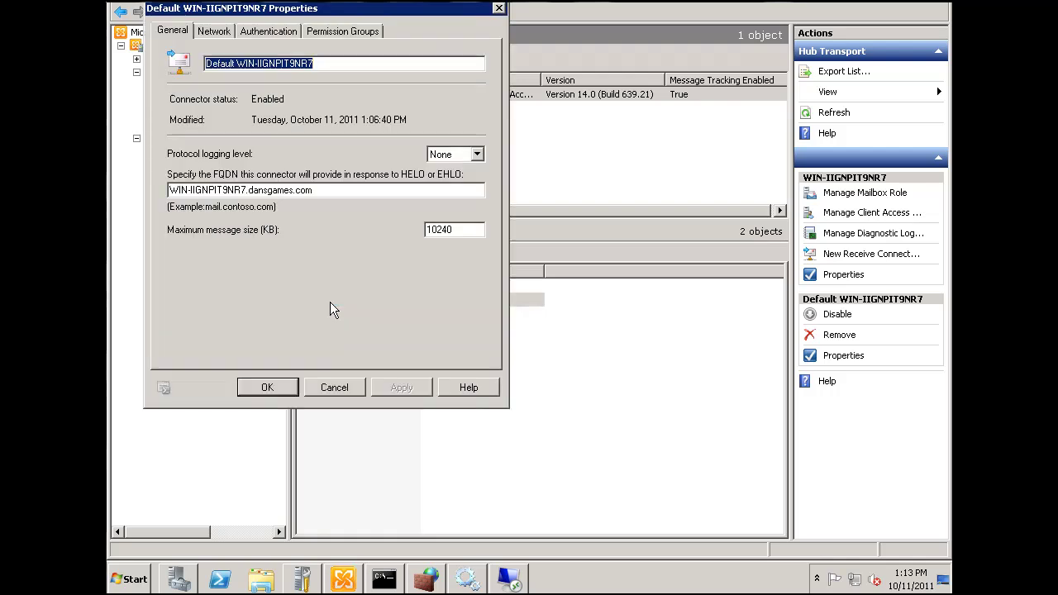
drag(333, 6, 418, 45)
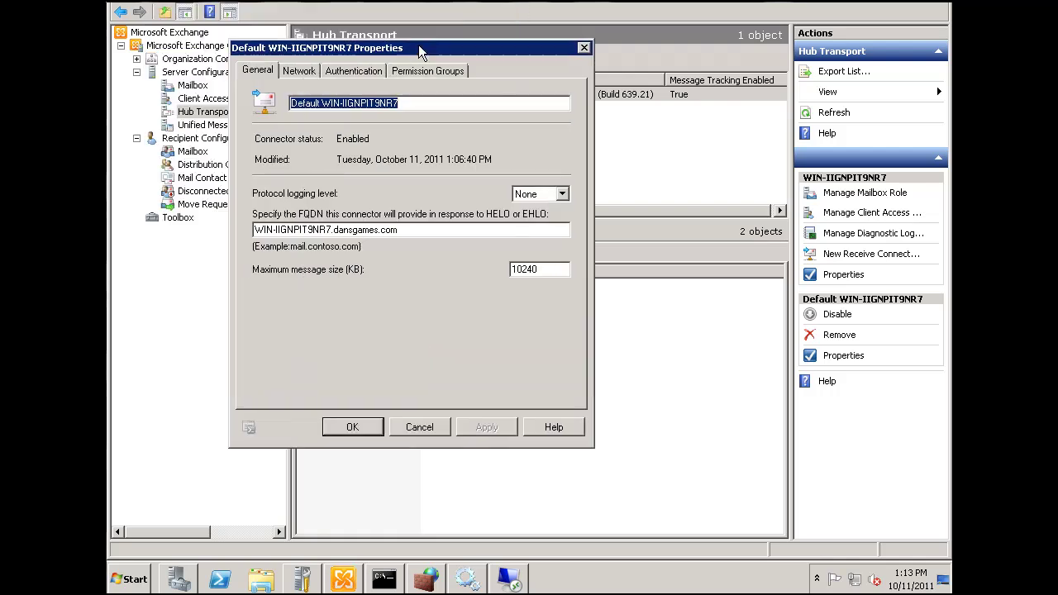
click(299, 71)
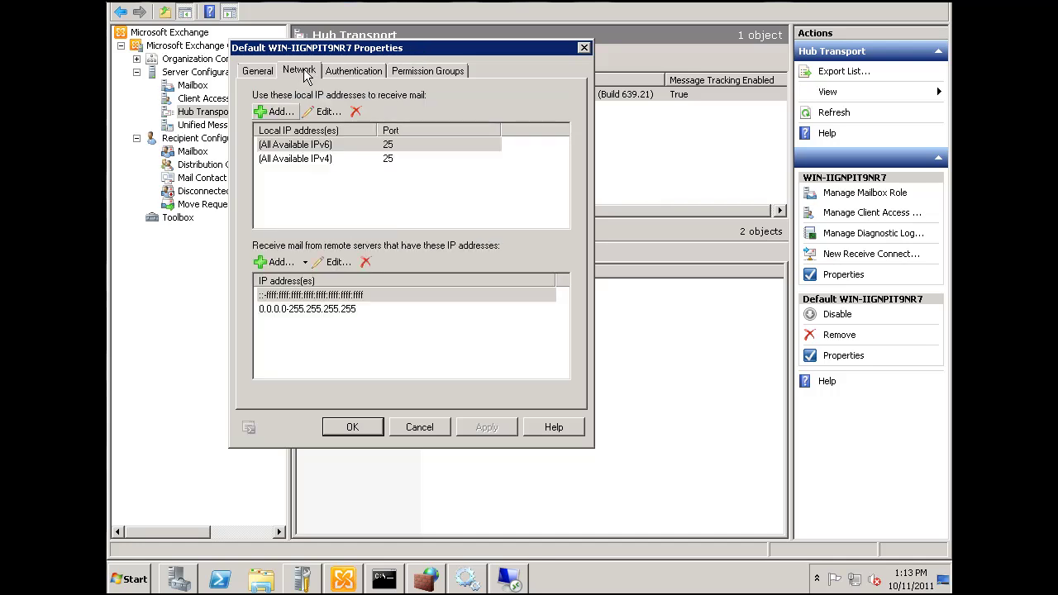
click(347, 72)
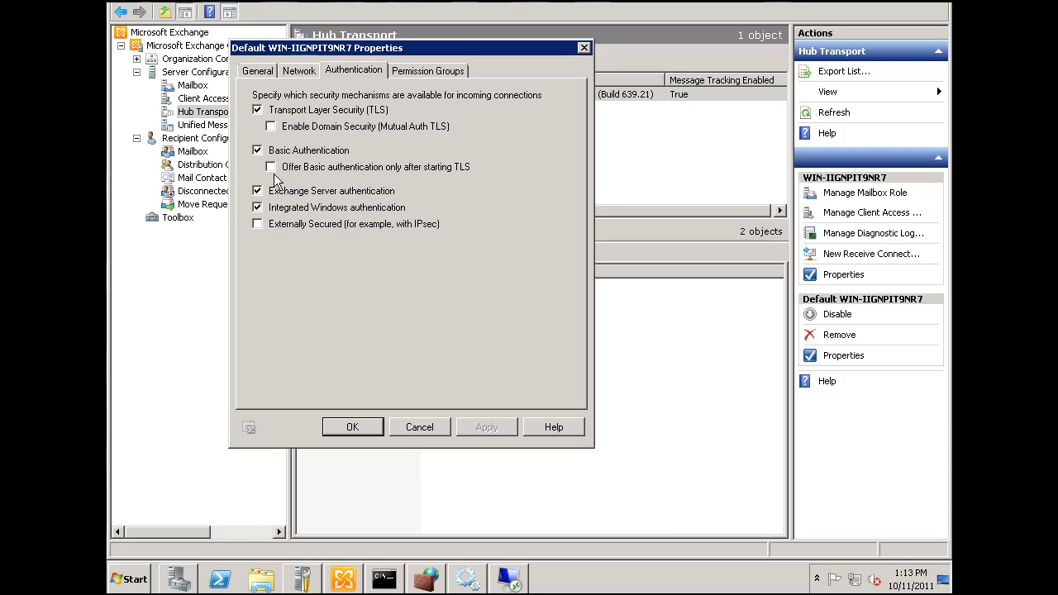
click(440, 71)
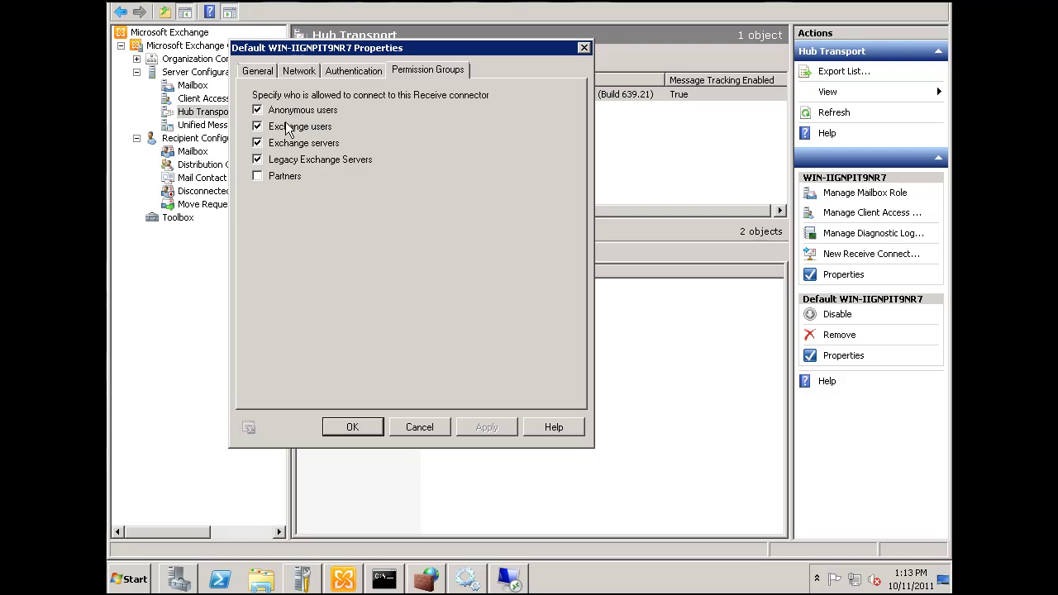
click(338, 70)
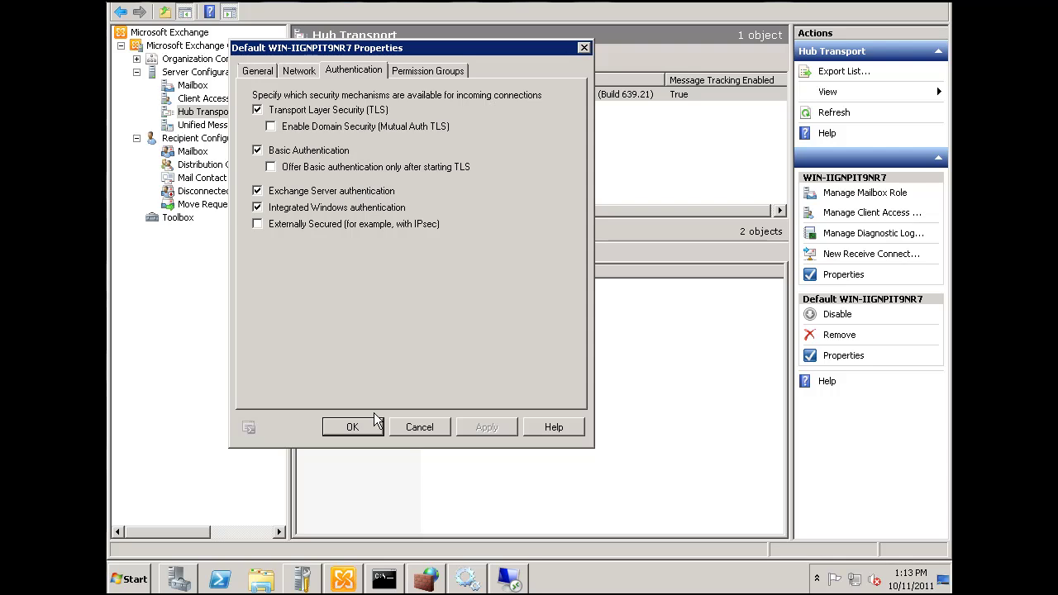
click(354, 430)
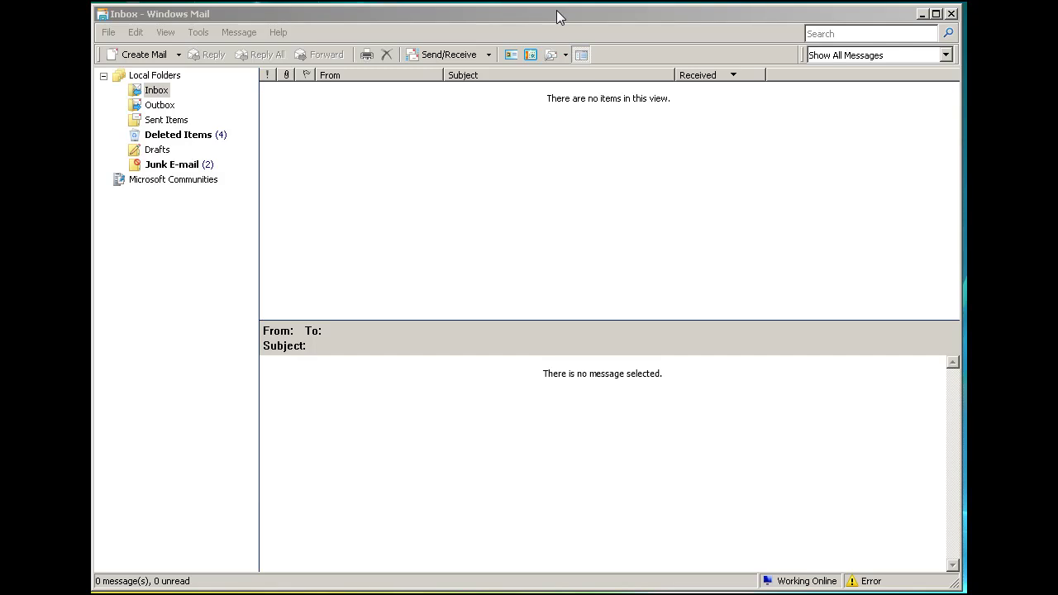
Bring Windows Mail to the front, showing its empty Inbox.
click(229, 15)
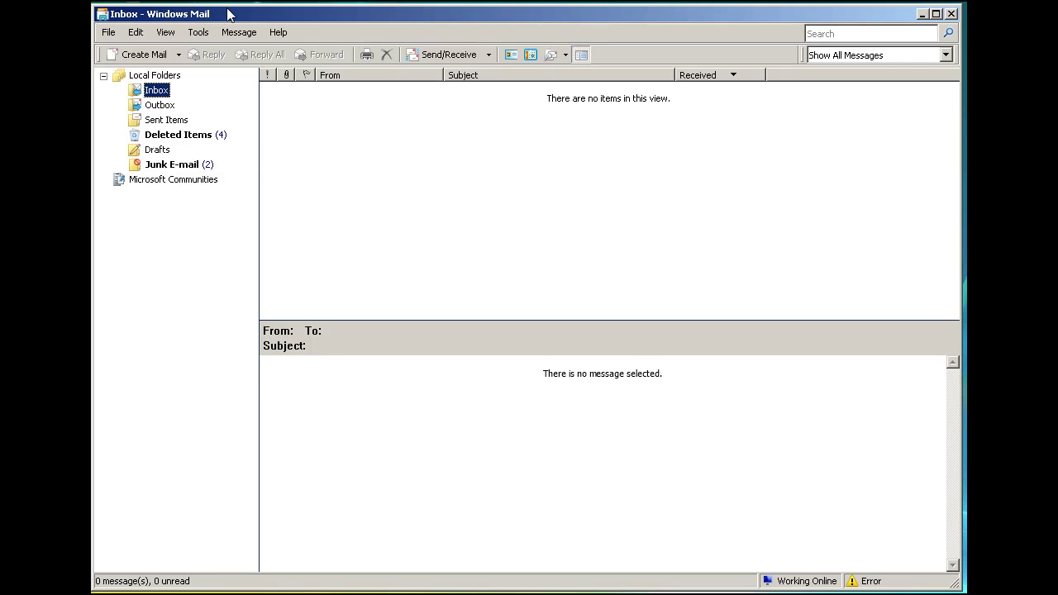
Start adding a new e-mail account from Tools > Accounts, keeping the display name.
click(107, 33)
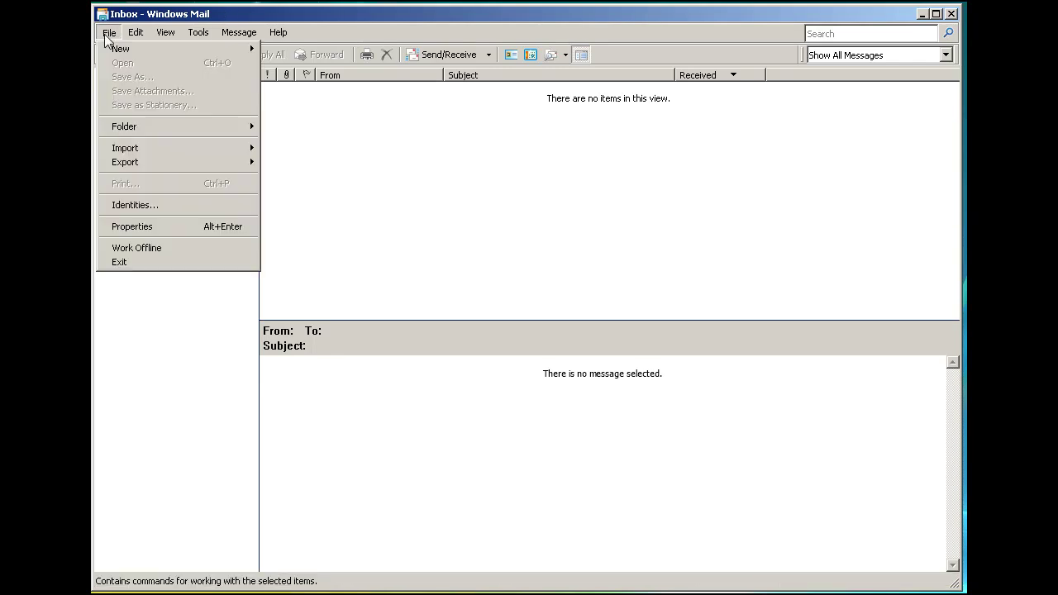
mouse_move(119, 55)
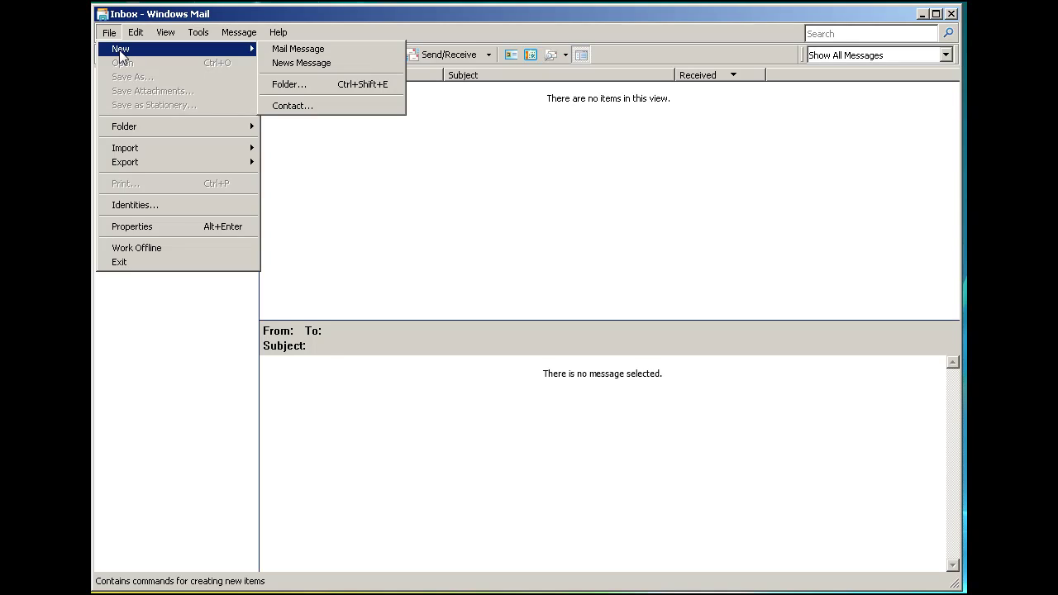
click(197, 34)
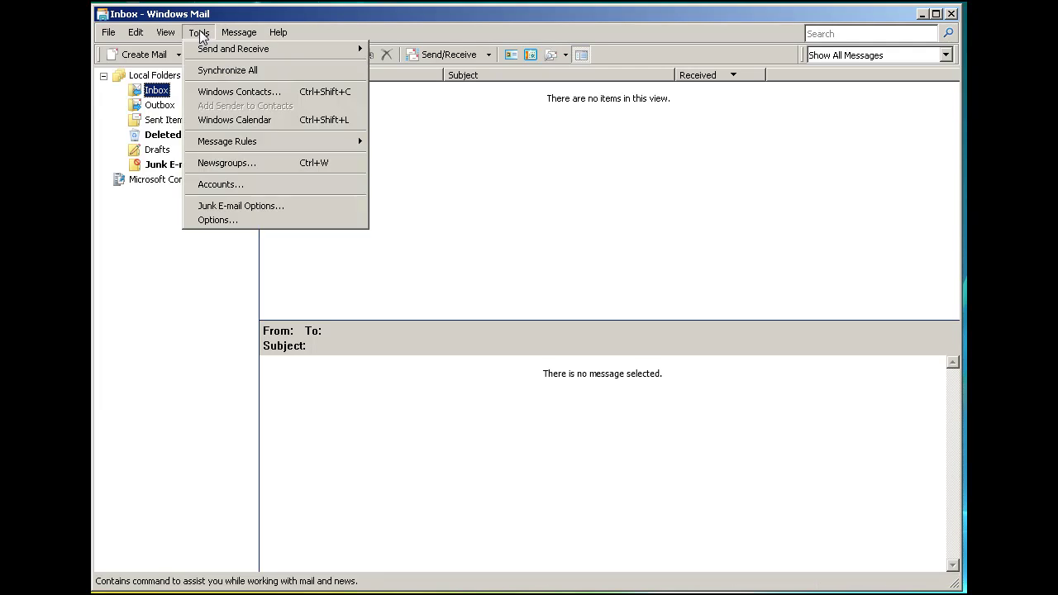
click(217, 184)
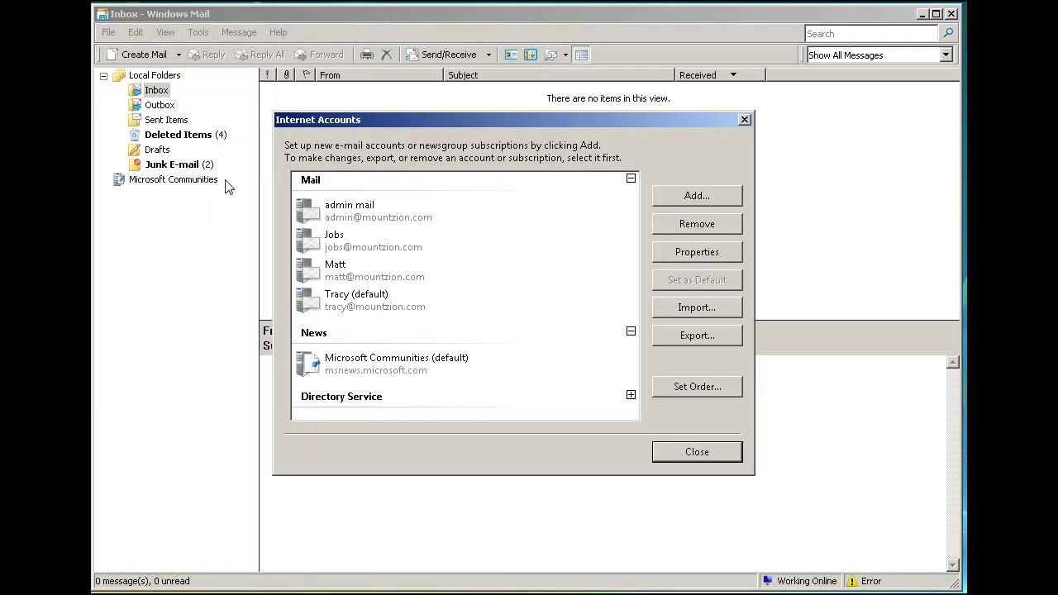
click(694, 197)
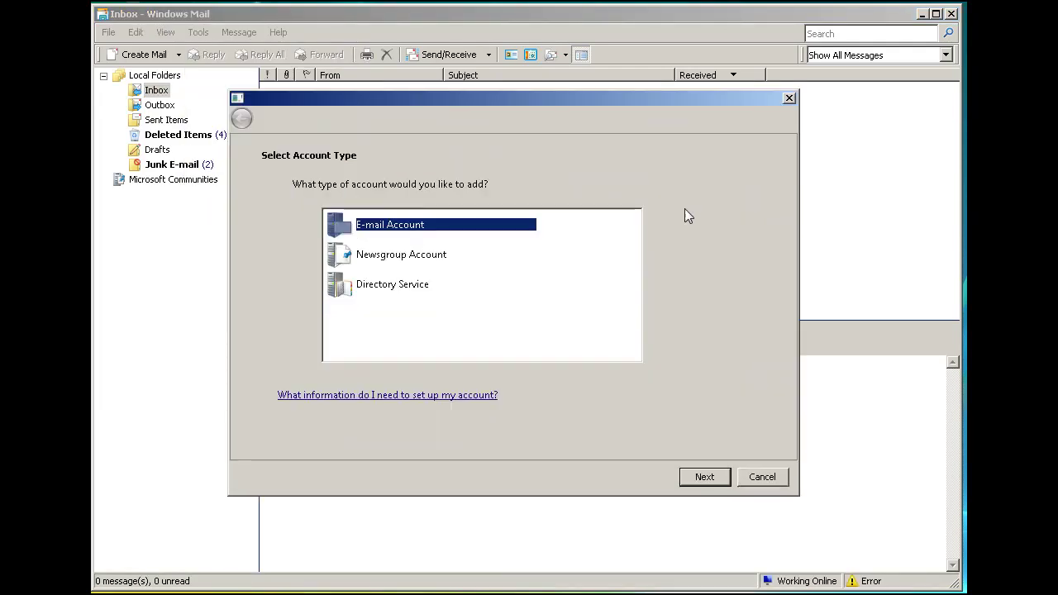
click(708, 476)
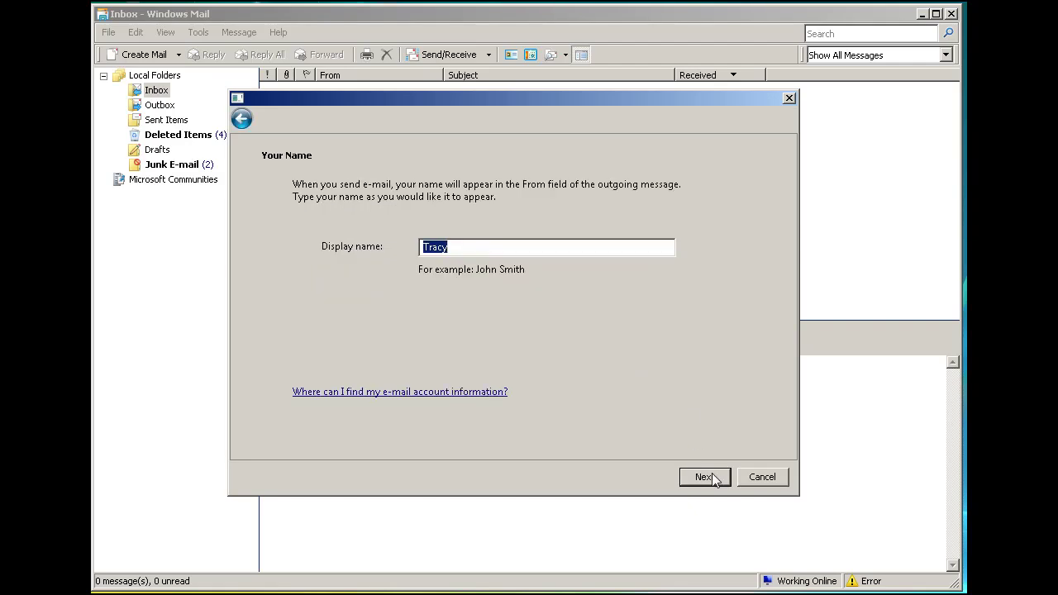
click(704, 477)
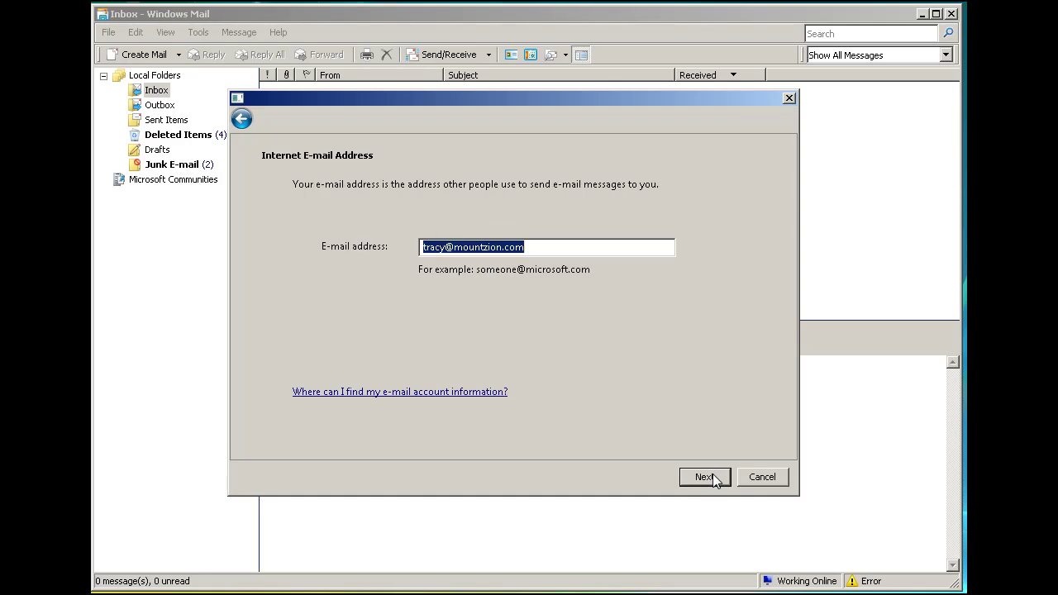
Change the address domain to dansgames.com and use mail.dansgames.com for POP3 and SMTP.
click(535, 247)
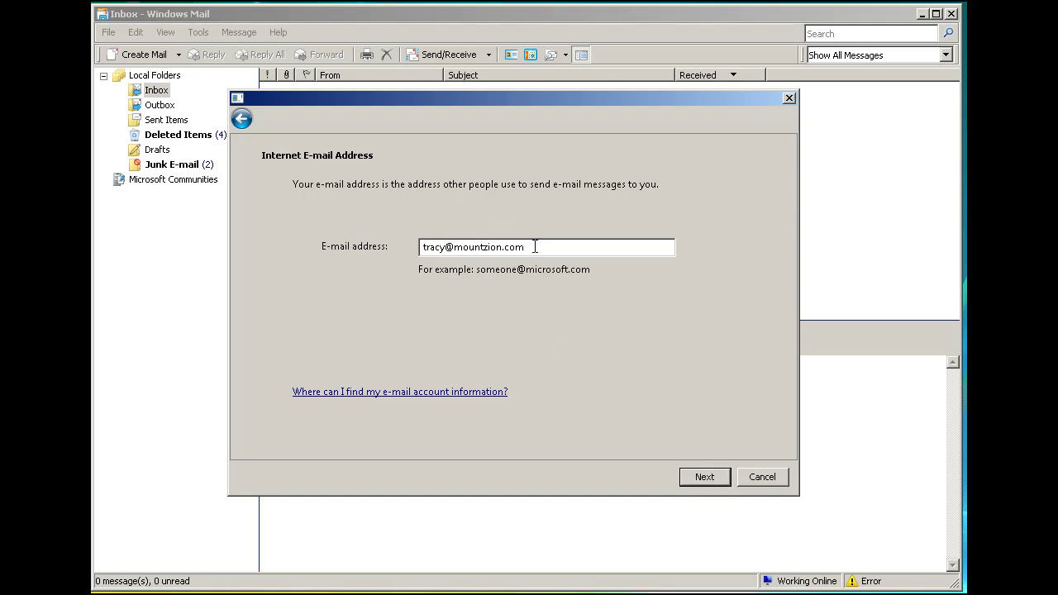
key(BackSpace)
key(BackSpace)
key(BackSpace)
key(BackSpace)
key(BackSpace)
key(BackSpace)
key(BackSpace)
key(BackSpace)
key(BackSpace)
key(BackSpace)
key(BackSpace)
key(BackSpace)
key(BackSpace)
text(dansgames.com)
click(696, 477)
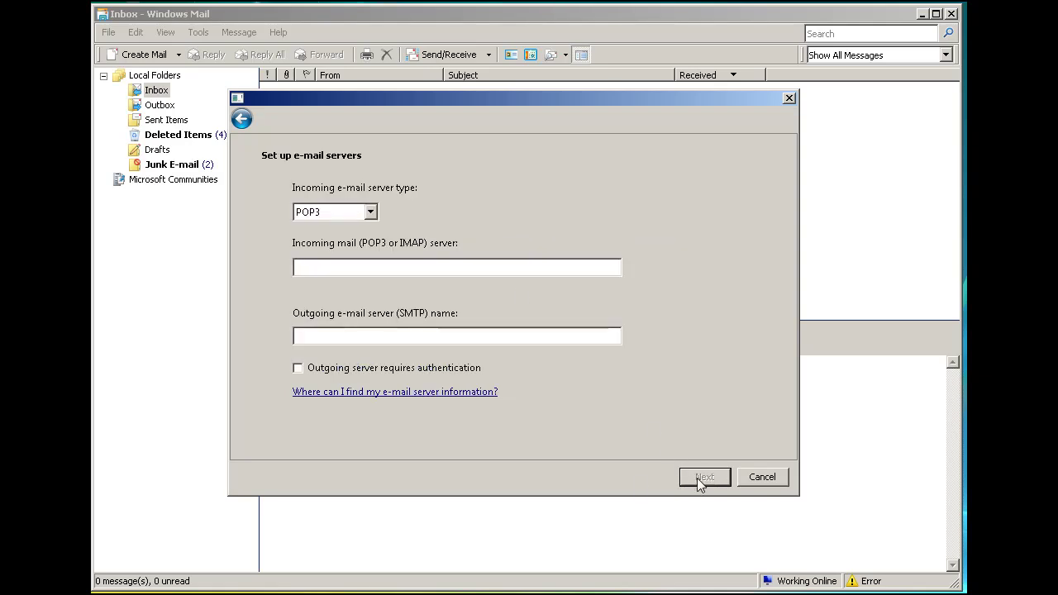
text(mail.dansgames.com)
click(315, 336)
text(mail.dans)
text(games.com)
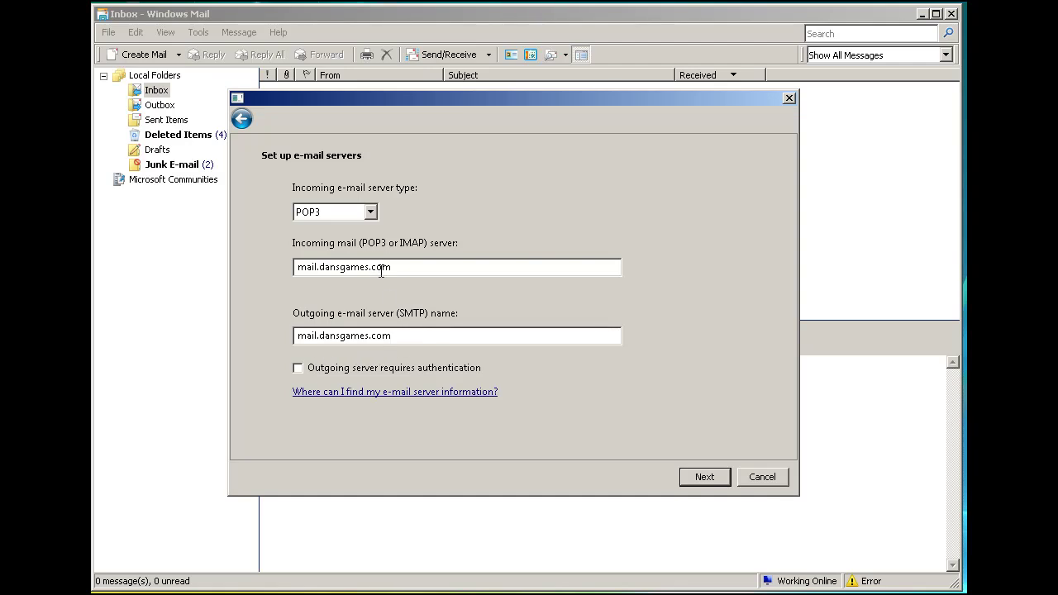
click(704, 479)
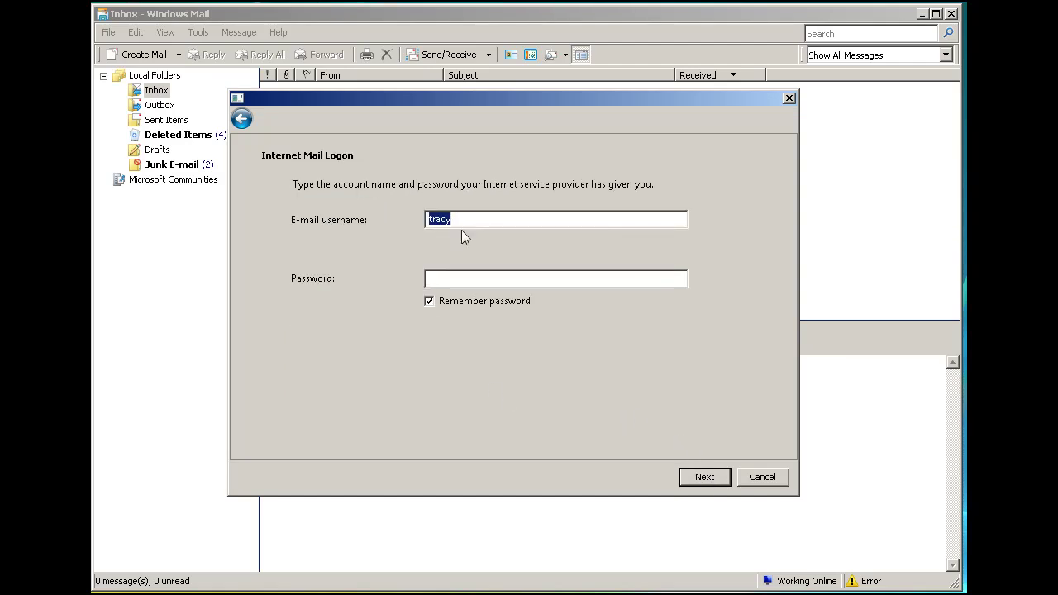
Enter the account's username and password and continue.
click(450, 278)
text(••••••••)
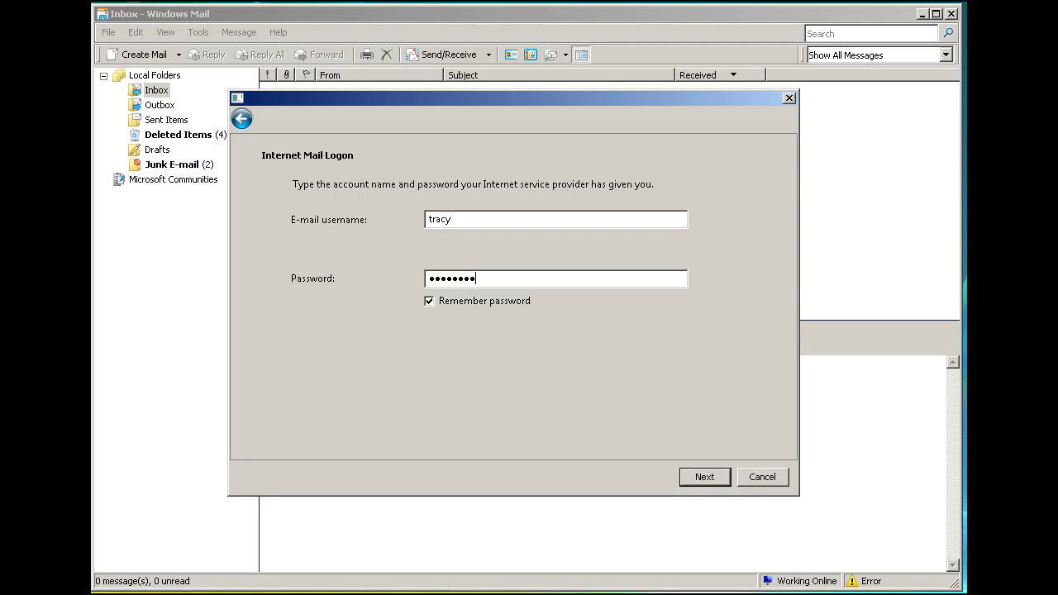
text(••)
click(696, 477)
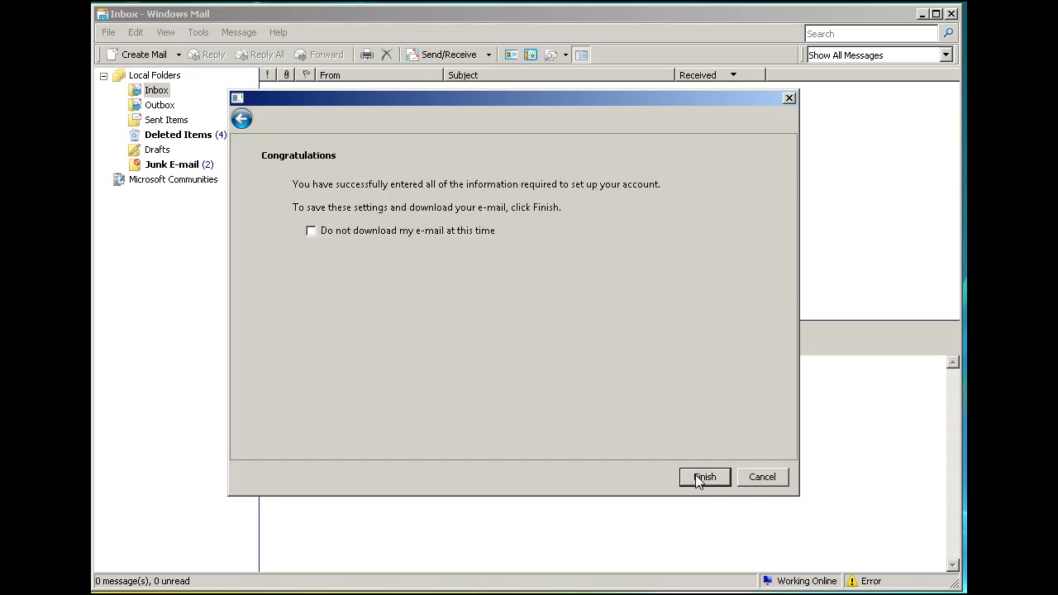
Finish the account and review the POP3 port 110 Socket Error 10060 in the Errors list.
click(702, 478)
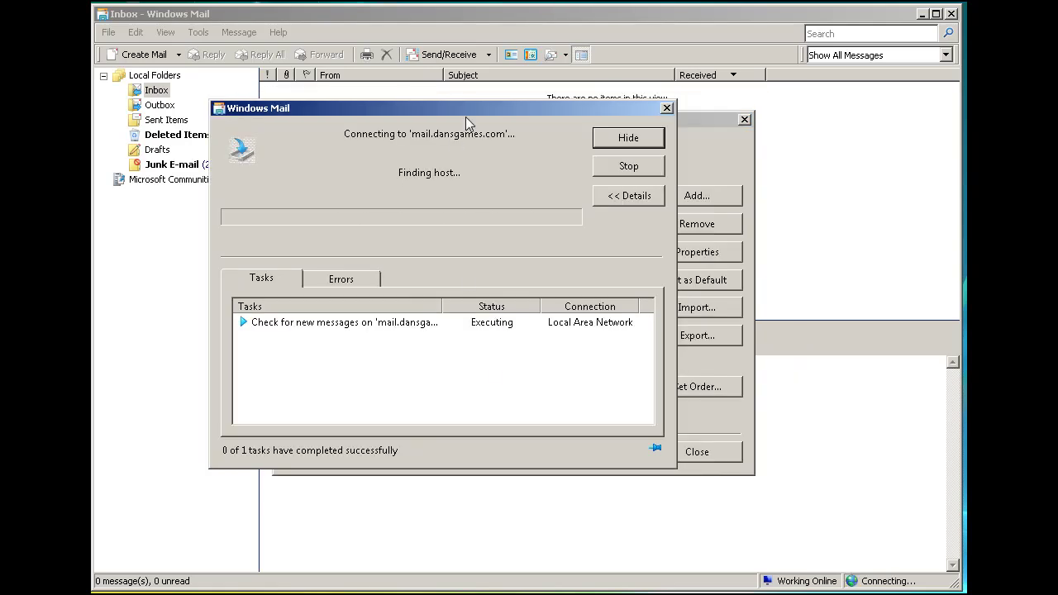
drag(458, 106, 504, 114)
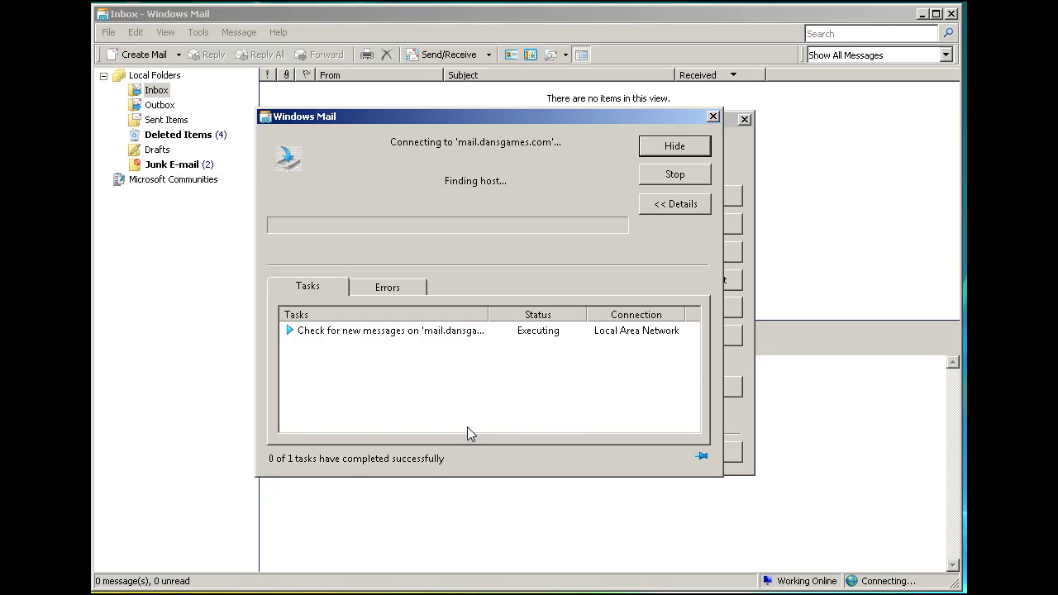
click(383, 287)
click(322, 296)
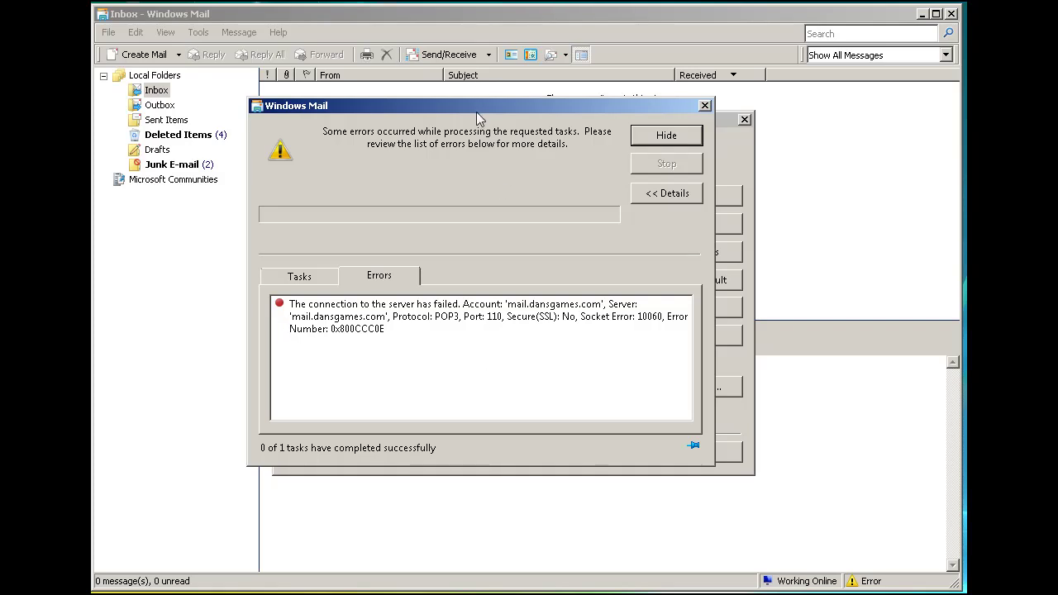
drag(476, 112, 493, 120)
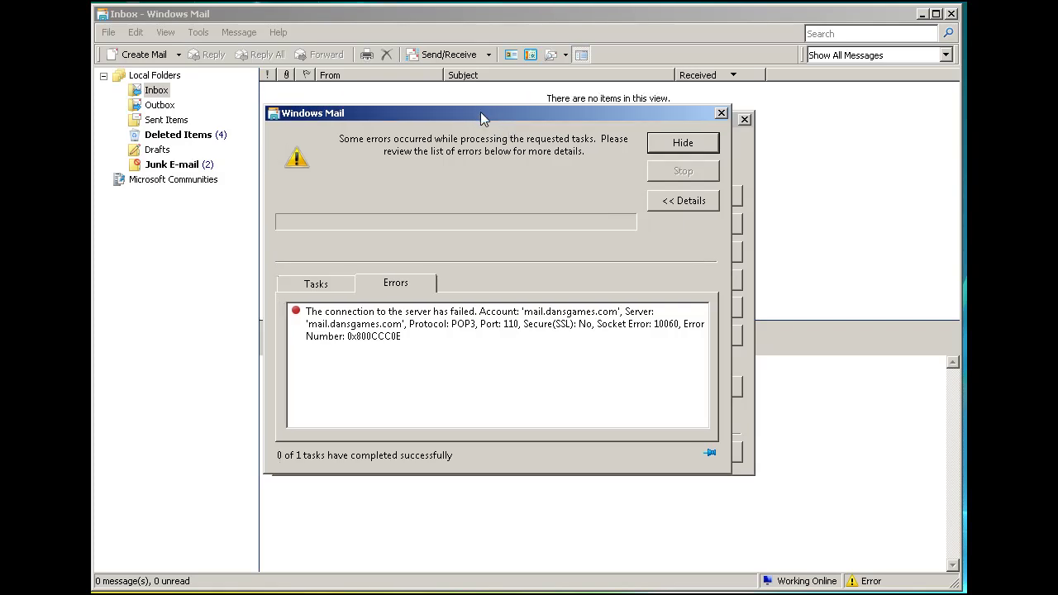
mouse_move(481, 113)
mouse_down()
mouse_move(498, 114)
mouse_move(485, 114)
mouse_up()
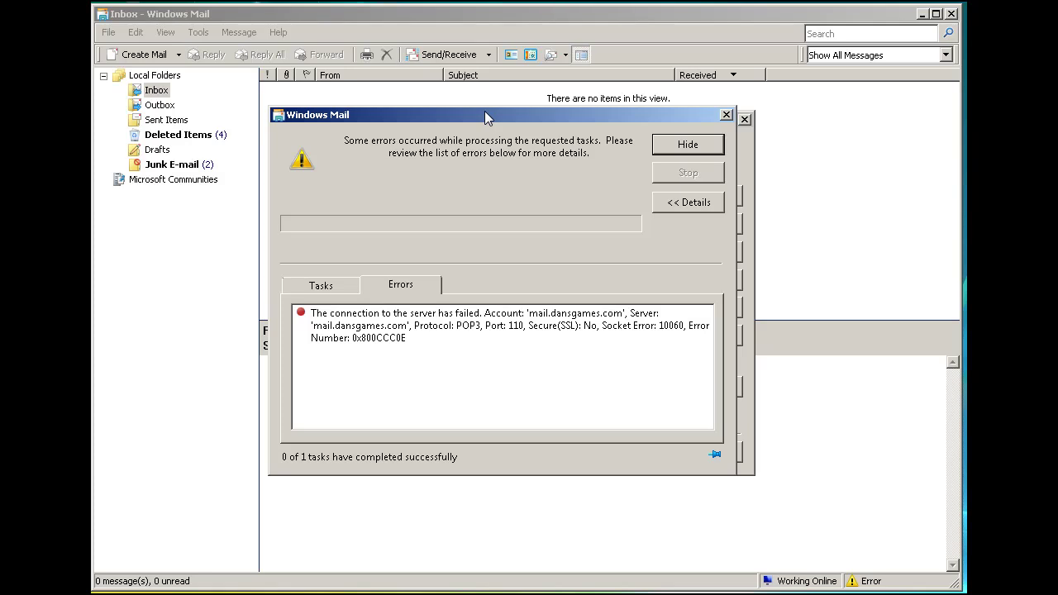
drag(484, 110, 496, 114)
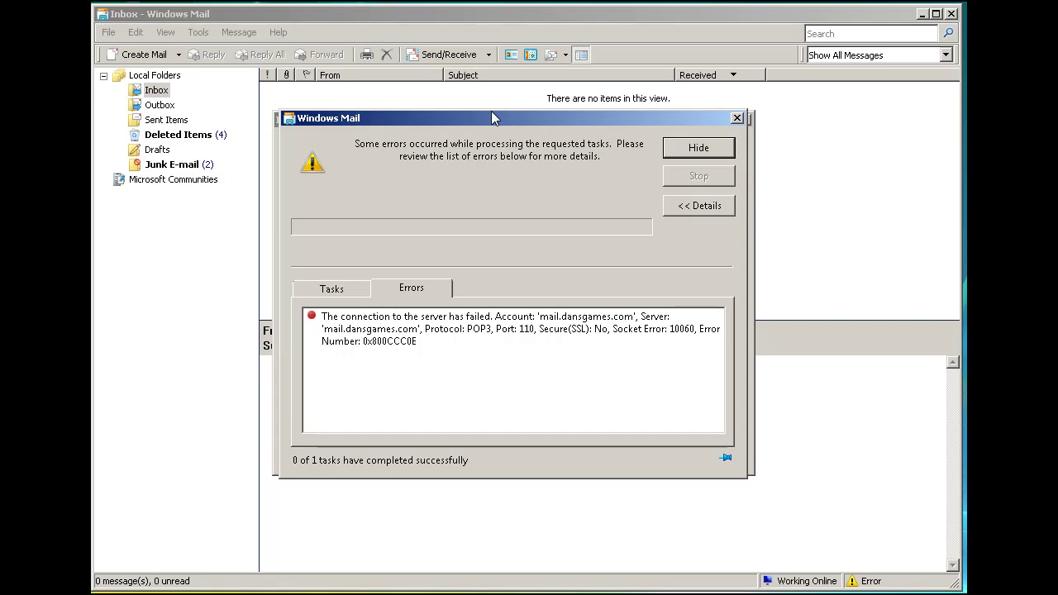
drag(502, 117, 496, 111)
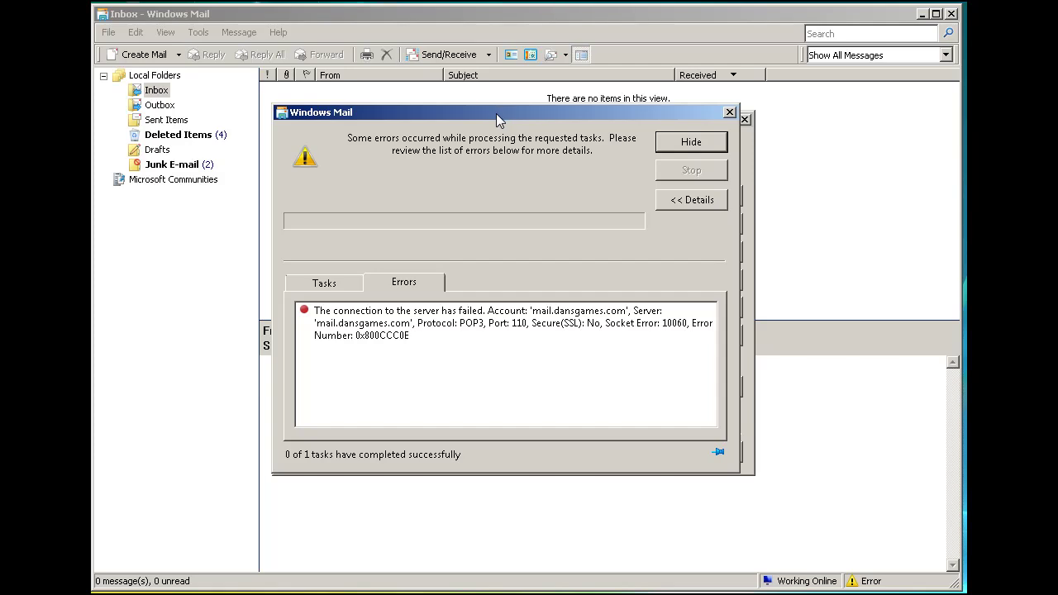
drag(496, 119, 499, 124)
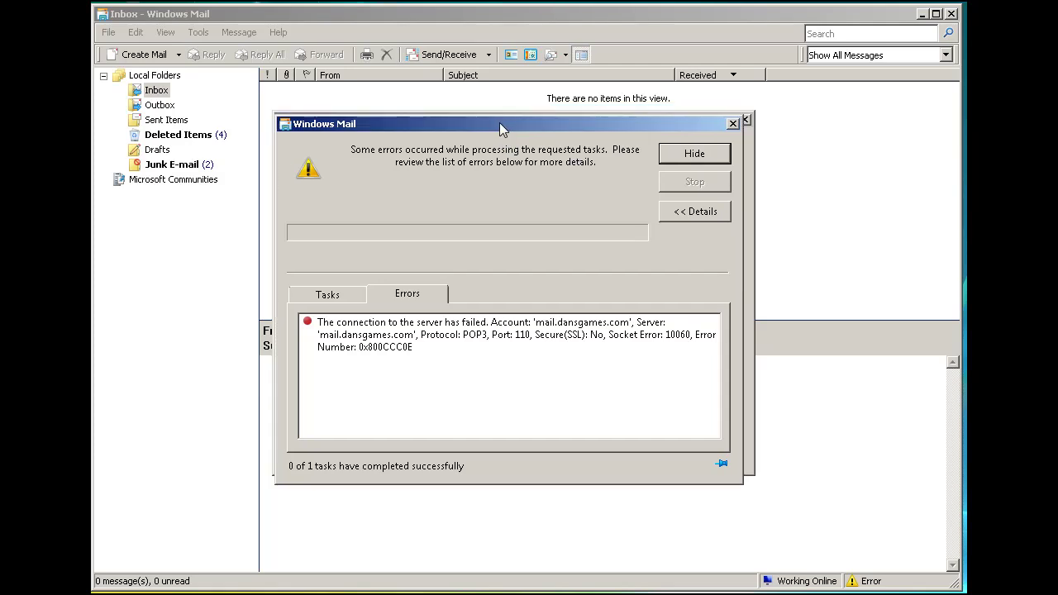
drag(499, 124, 500, 117)
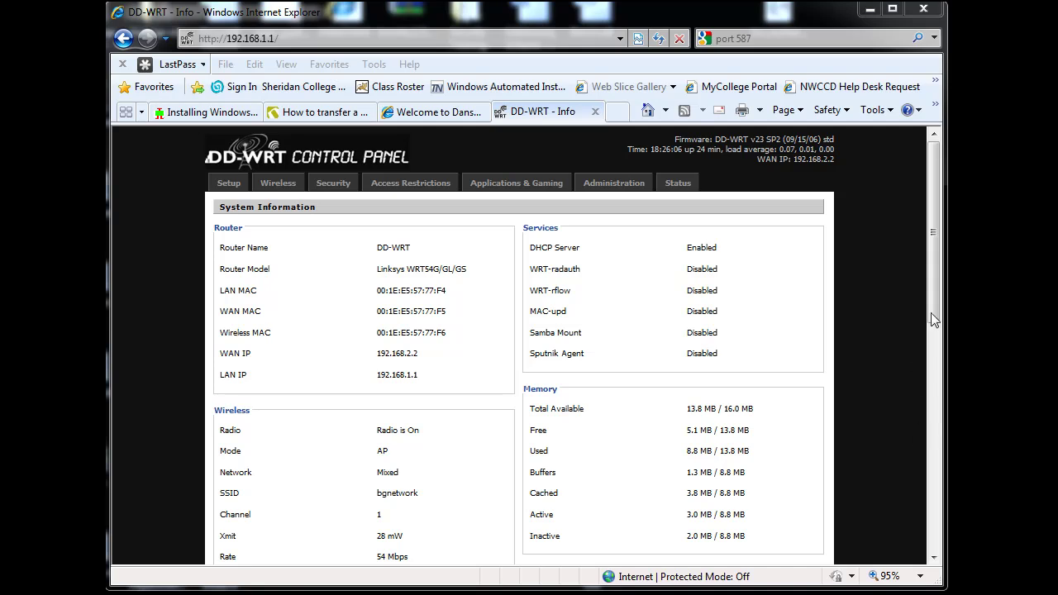
Scroll the DD-WRT System Information page to view its wireless and DHCP clients.
drag(932, 313, 939, 245)
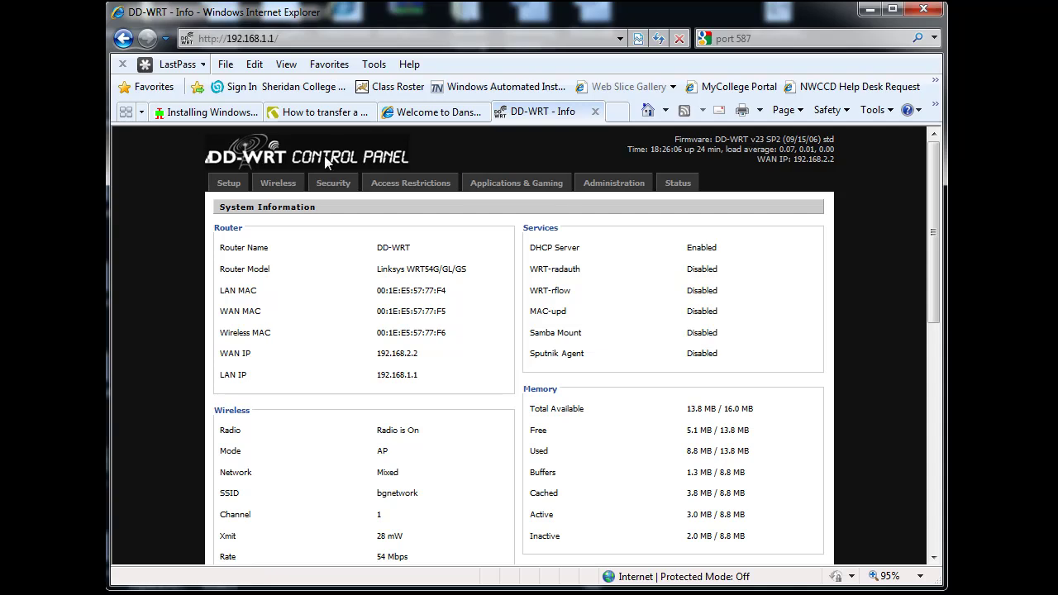
drag(934, 210, 929, 488)
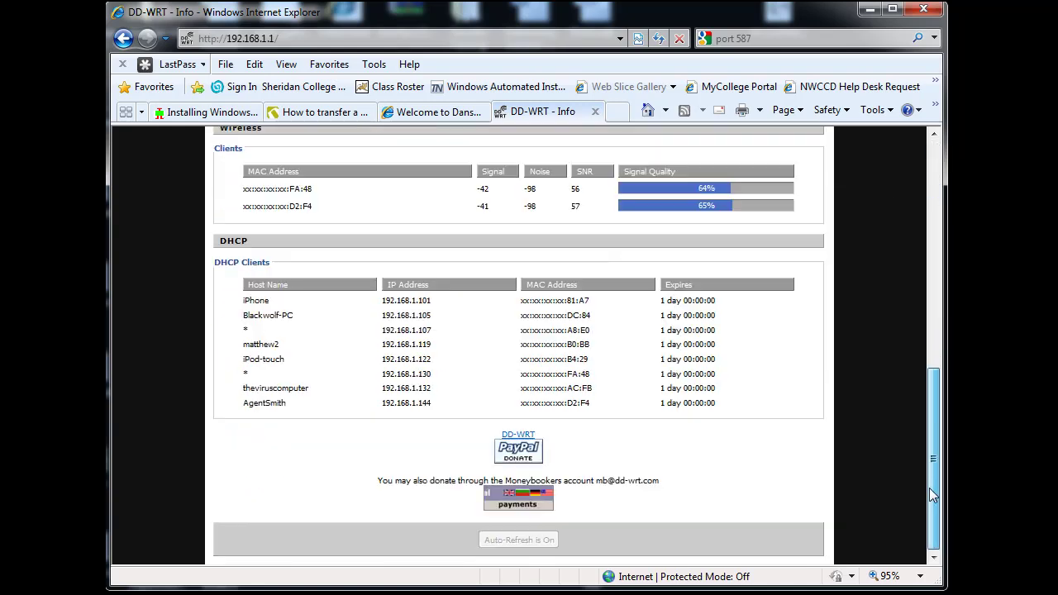
drag(932, 438, 932, 213)
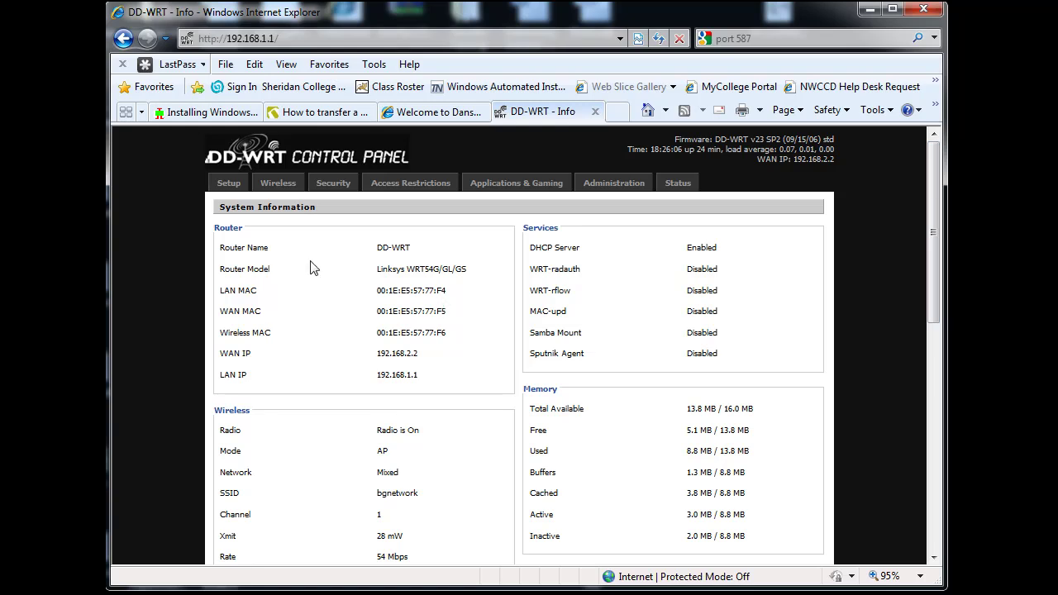
Log in to the router as root with the router password.
click(405, 186)
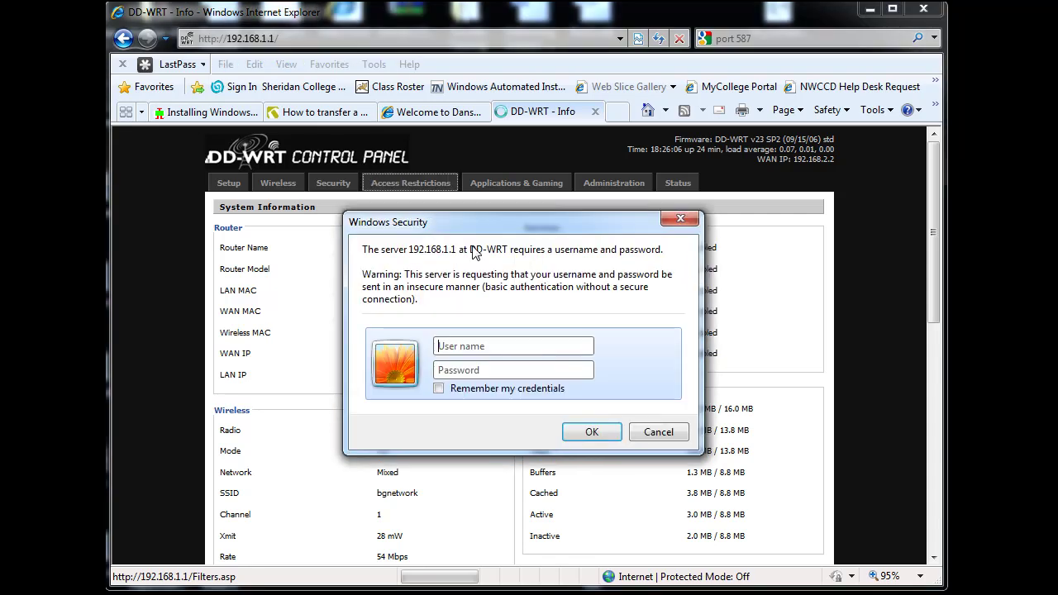
text(root)
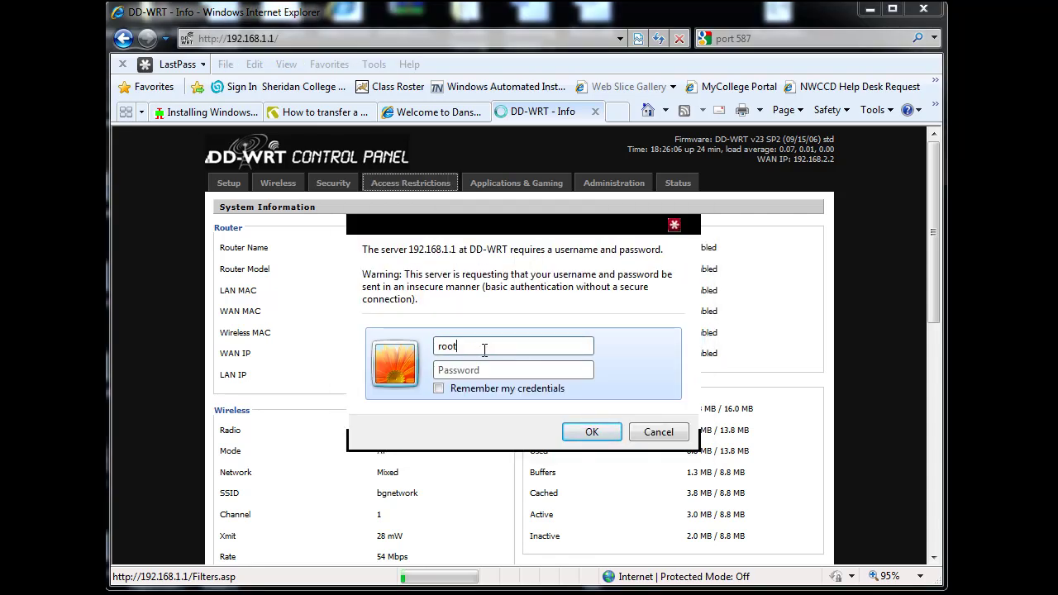
click(482, 370)
text(admin)
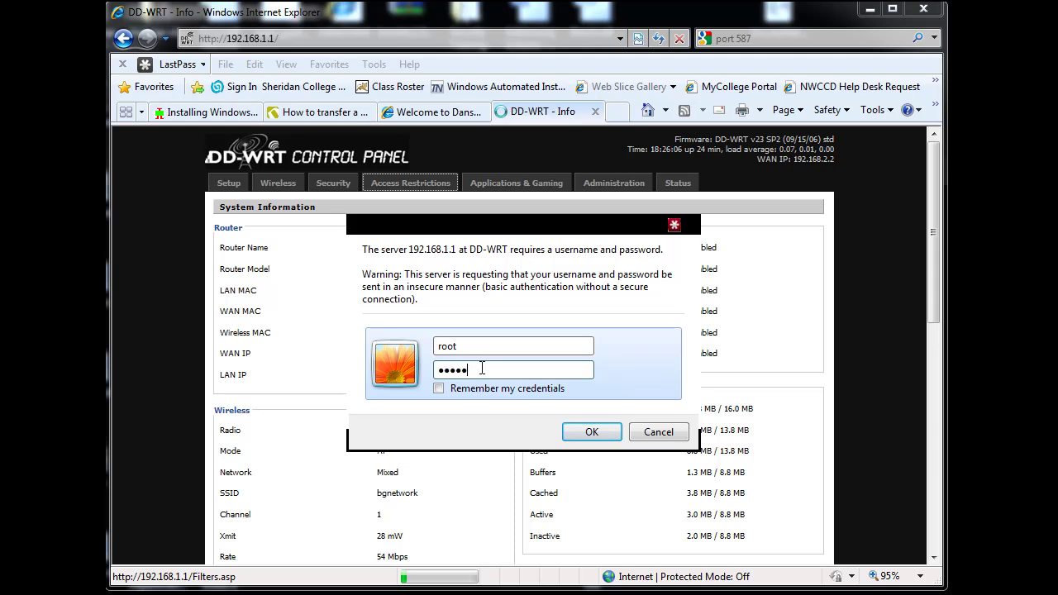
click(592, 433)
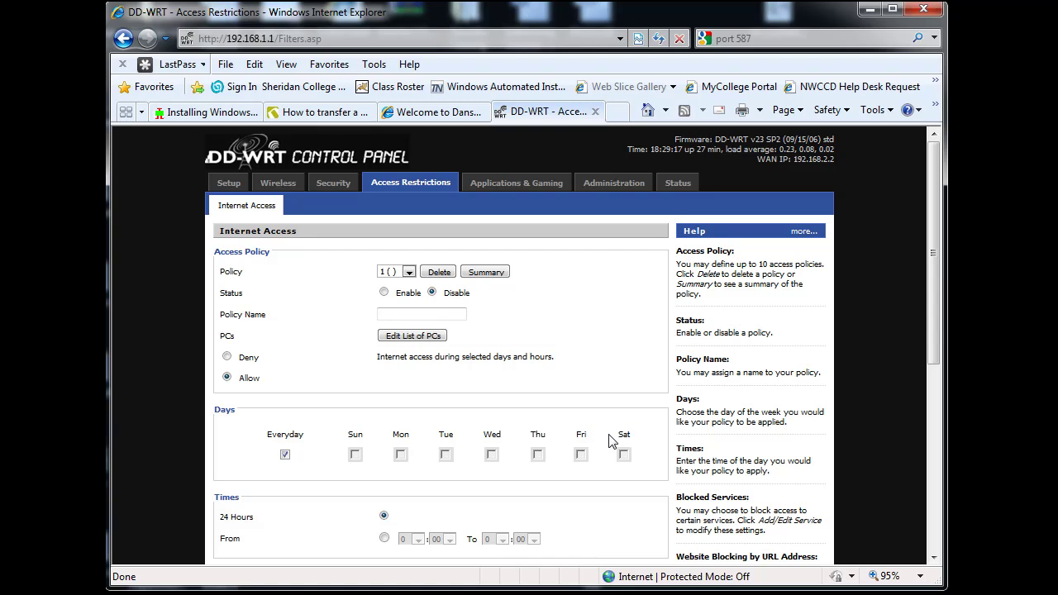
Navigate through Security and Access Restrictions to Applications & Gaming > Port Forwarding.
click(331, 186)
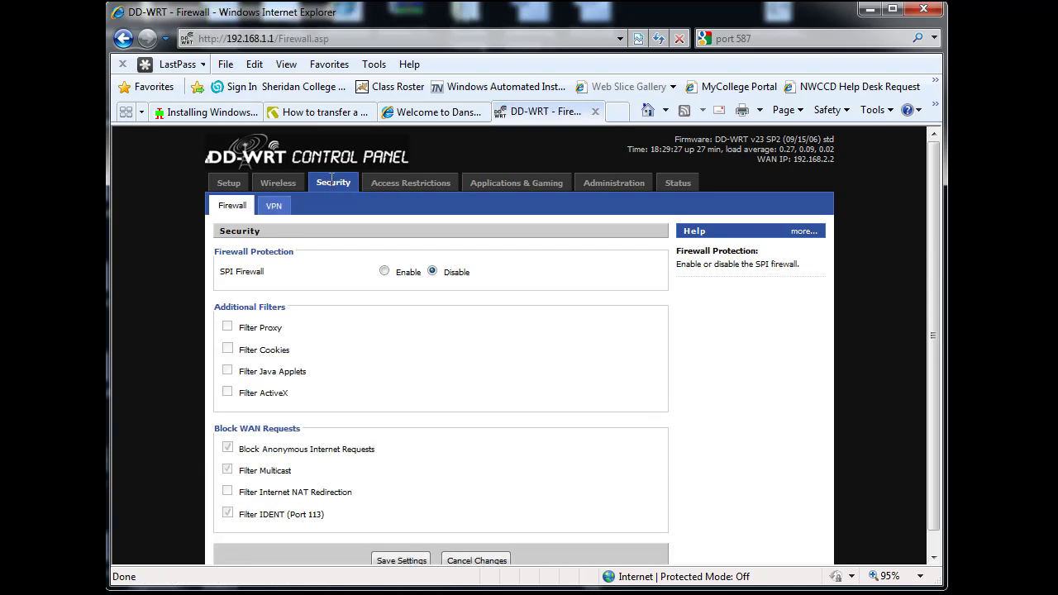
click(407, 185)
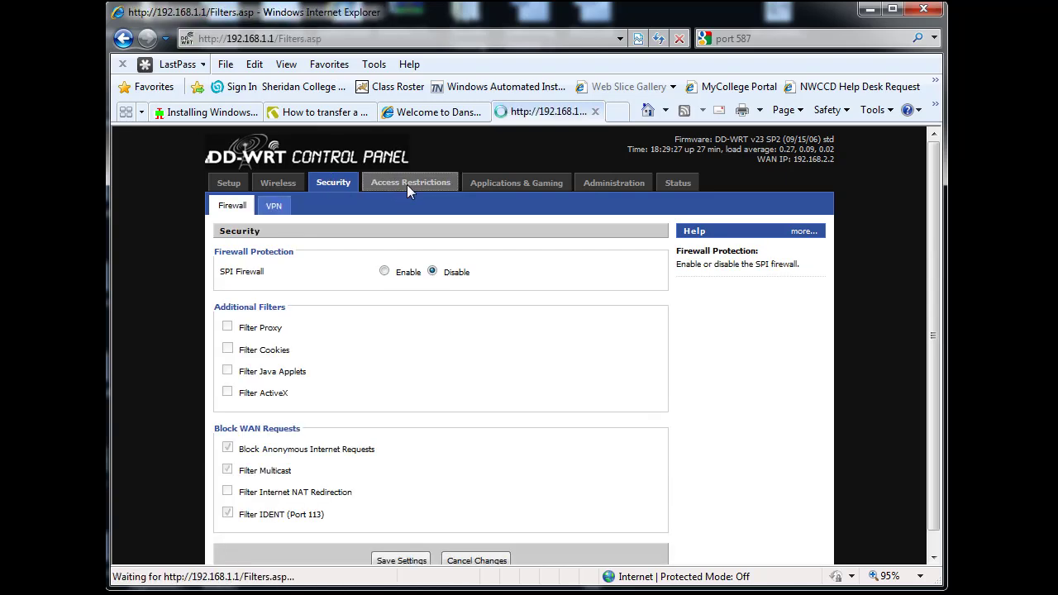
click(507, 185)
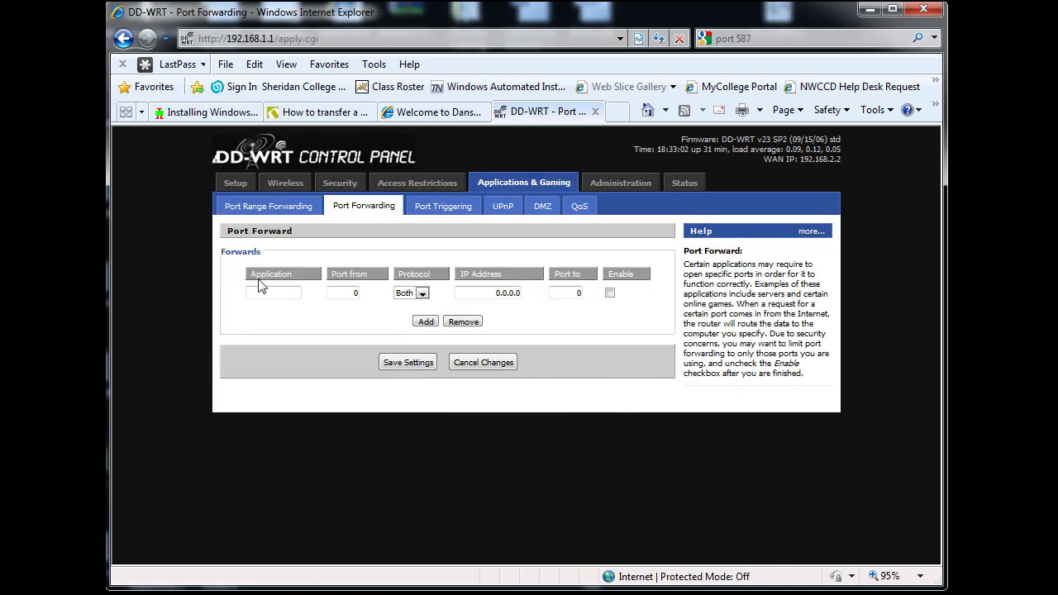
Create an enabled SMTP rule forwarding TCP port 25 to 192.168.1.254 port 25 and save.
click(260, 289)
text(SMTP)
double_click(356, 293)
text(25)
click(422, 294)
click(407, 312)
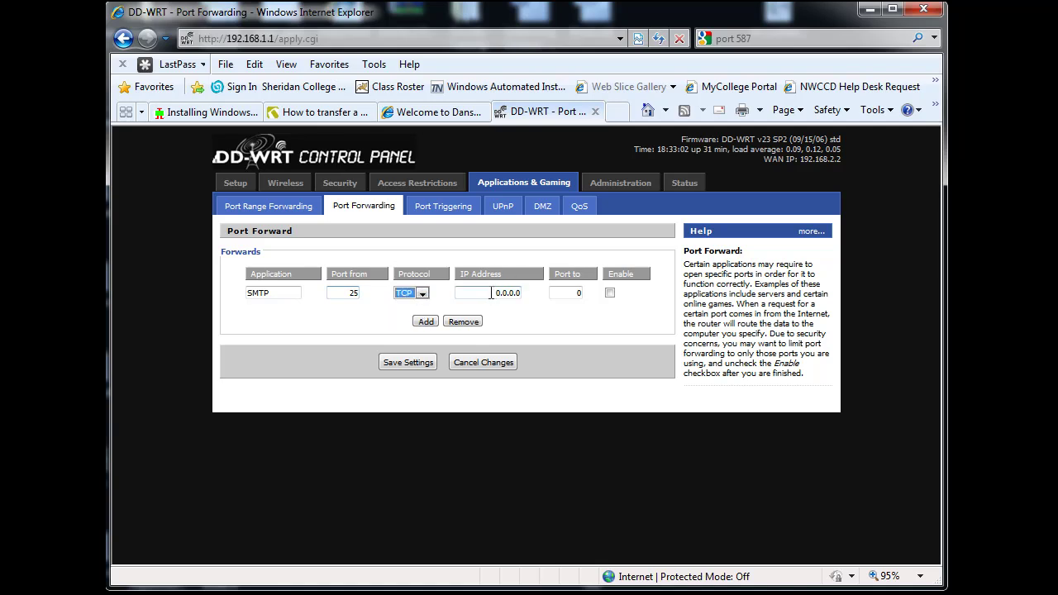
key(Tab)
text(192.168.1.254)
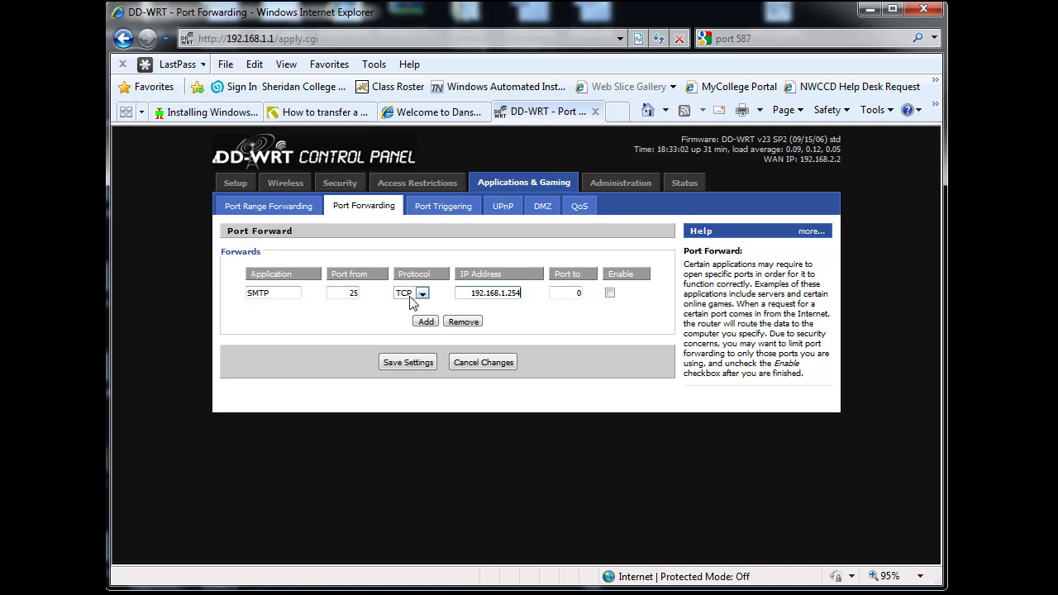
drag(465, 294, 547, 299)
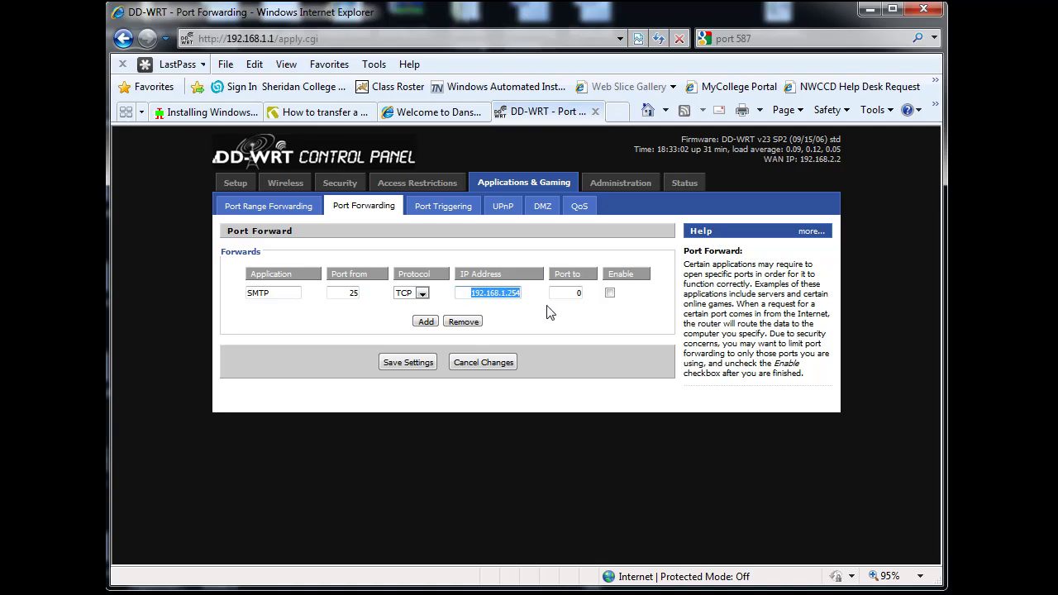
drag(570, 293, 598, 302)
text(25)
click(609, 293)
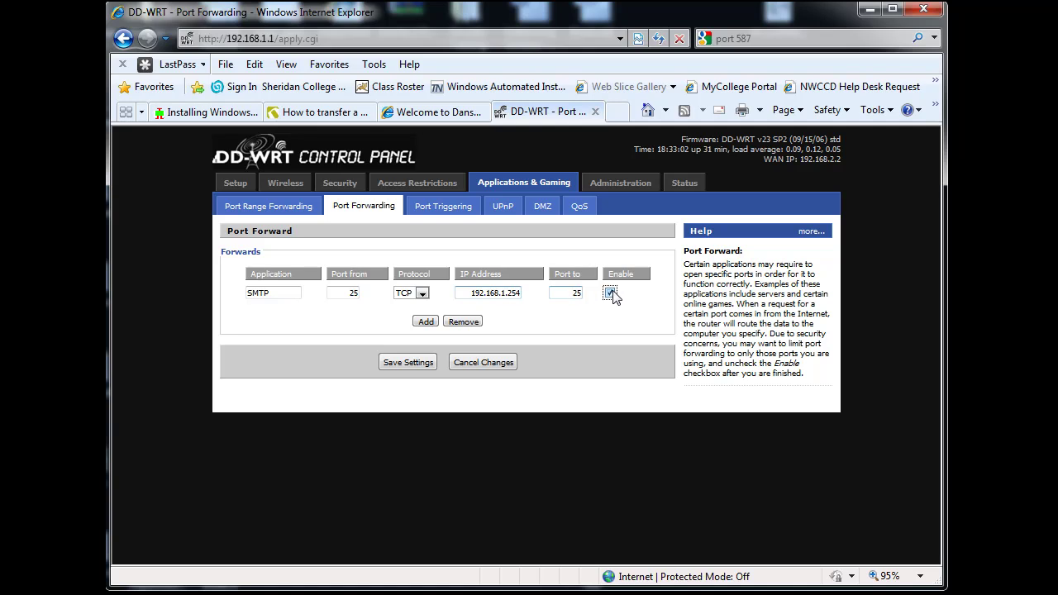
click(402, 369)
Add a second forwarding row named POP3 with protocol TCP.
click(424, 323)
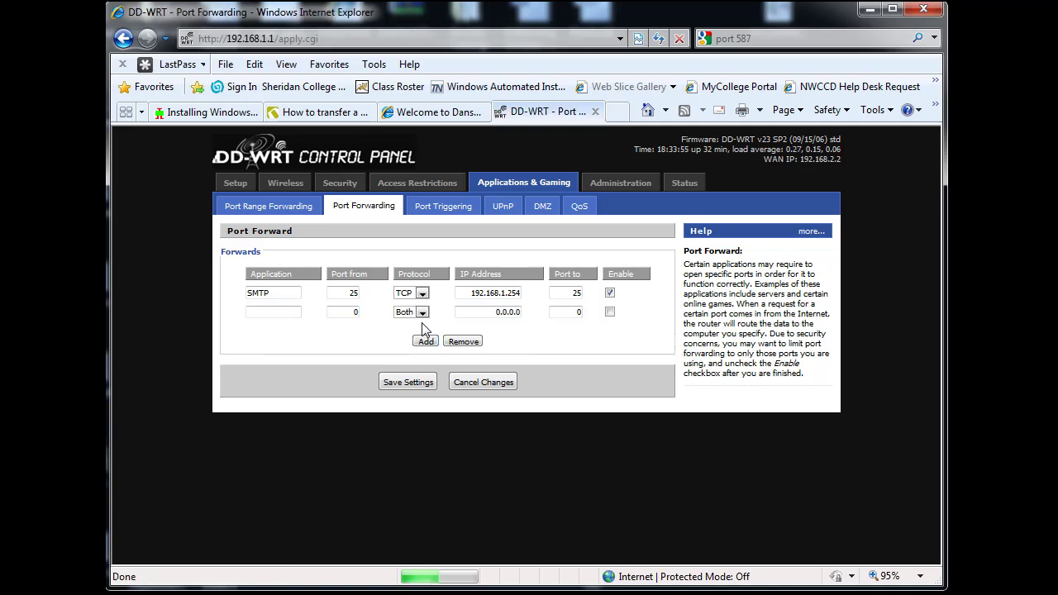
click(265, 311)
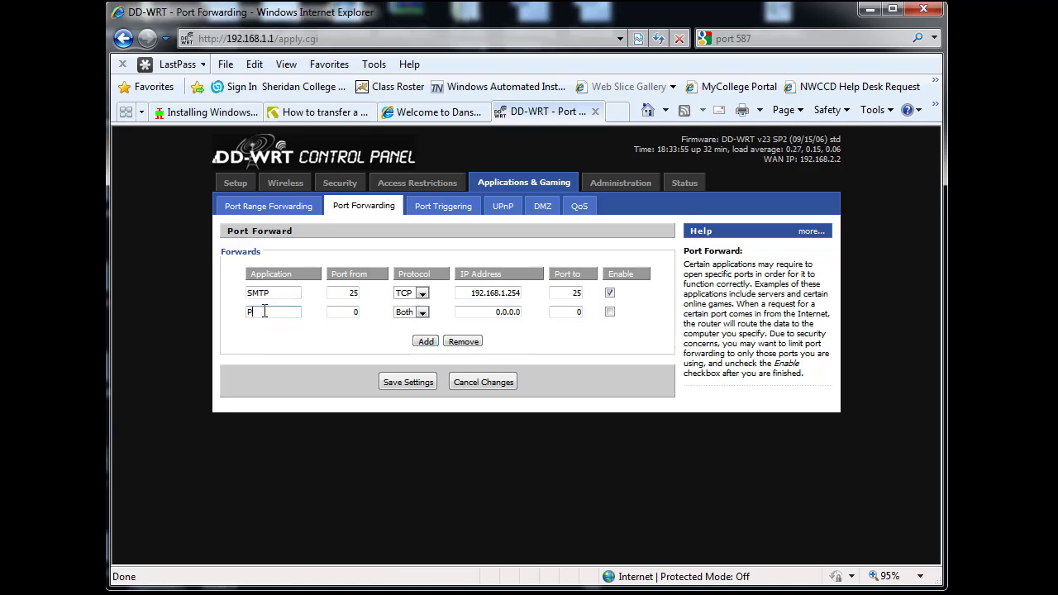
text(POP3)
key(Tab)
click(422, 313)
click(404, 322)
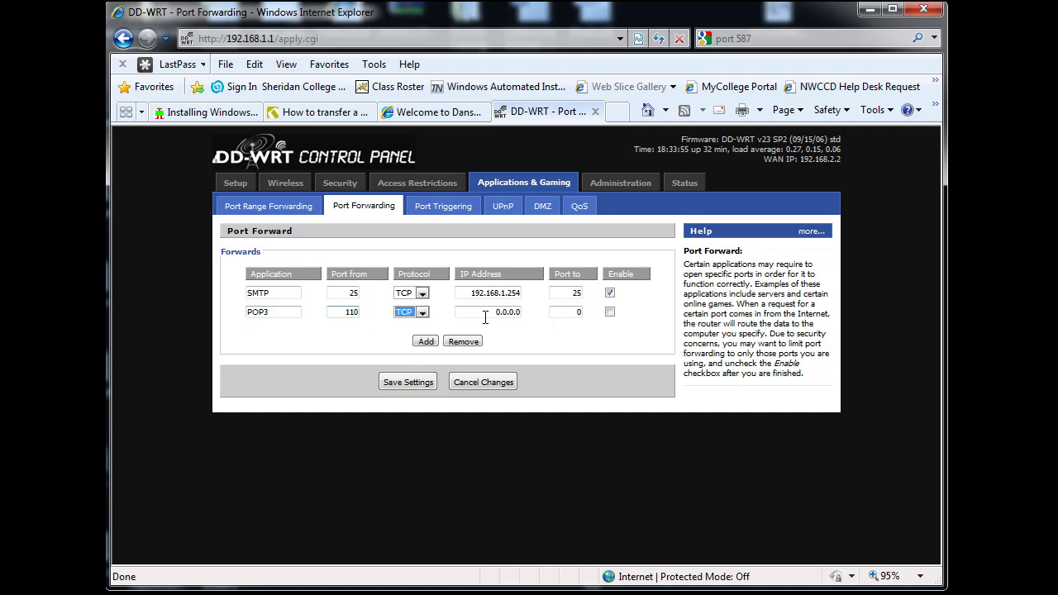
click(423, 314)
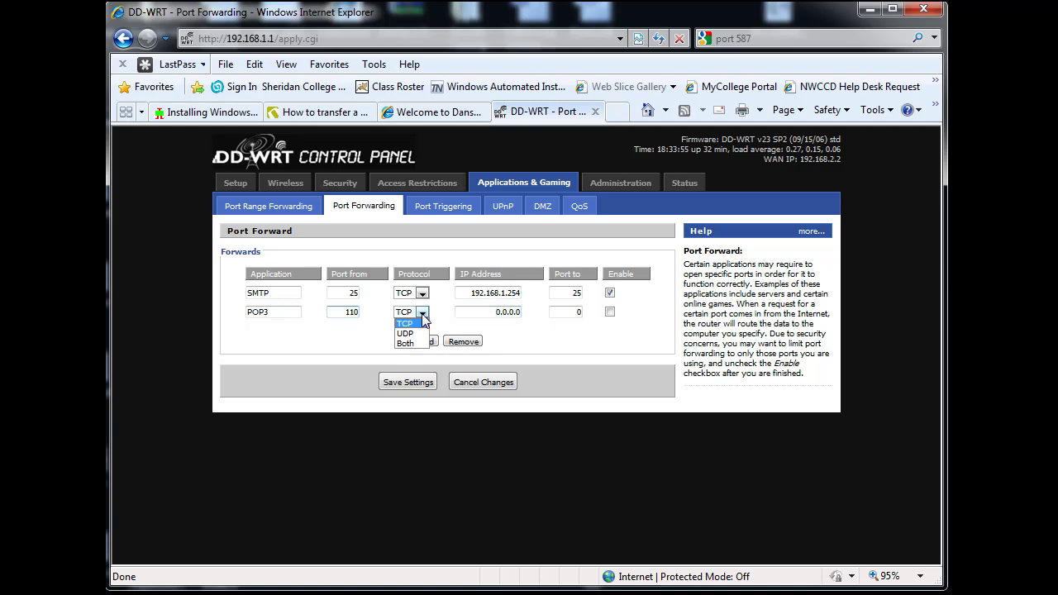
click(421, 315)
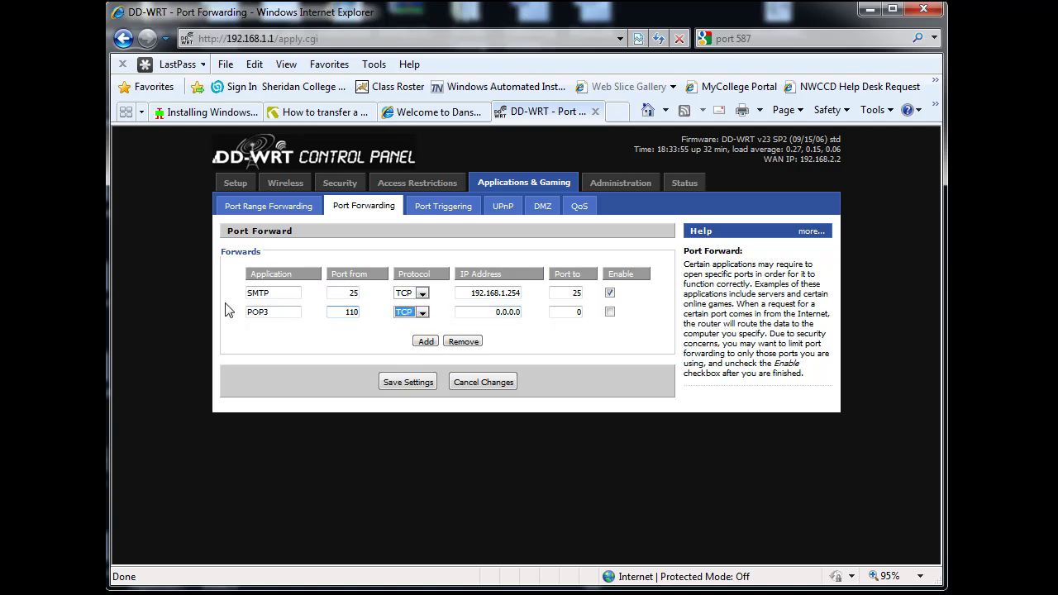
Point the POP3 rule at 192.168.1.254 port 110, enable it and save.
drag(276, 293, 242, 293)
drag(520, 312, 494, 312)
text(192.168.1.)
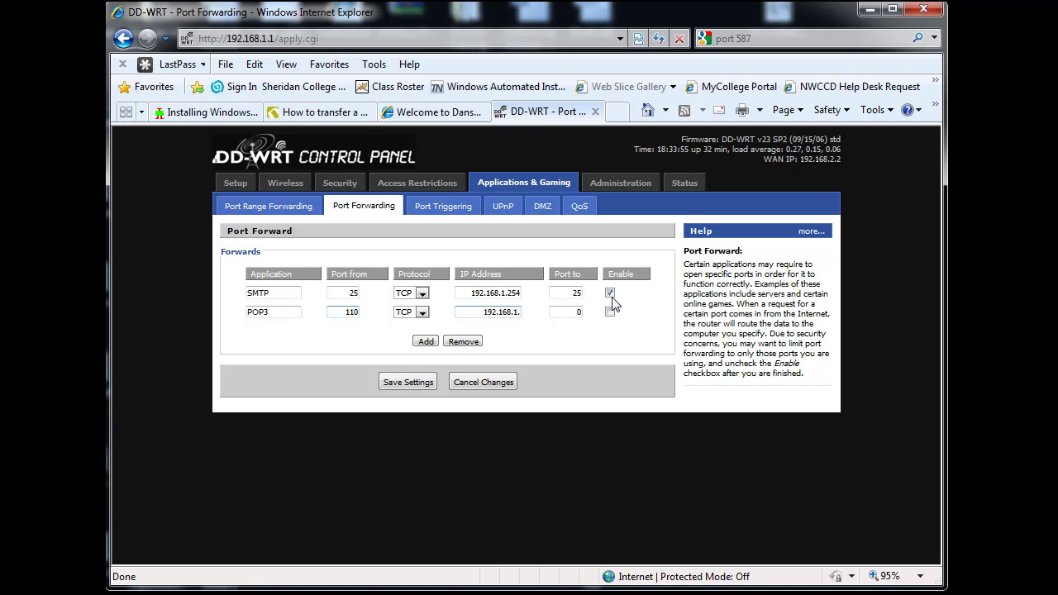
text(254)
click(560, 314)
double_click(560, 314)
click(610, 313)
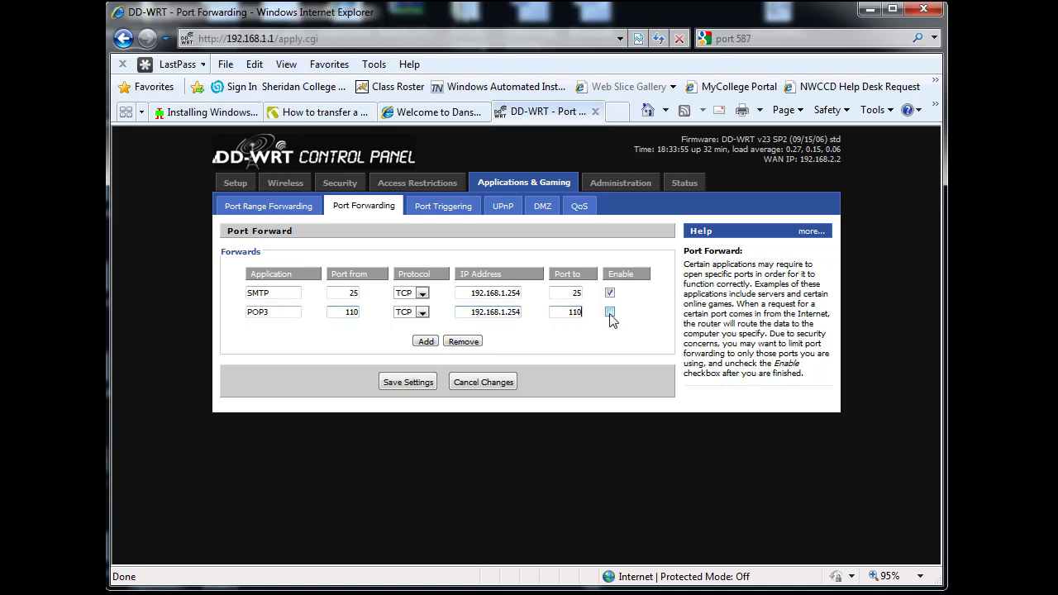
click(409, 381)
click(425, 342)
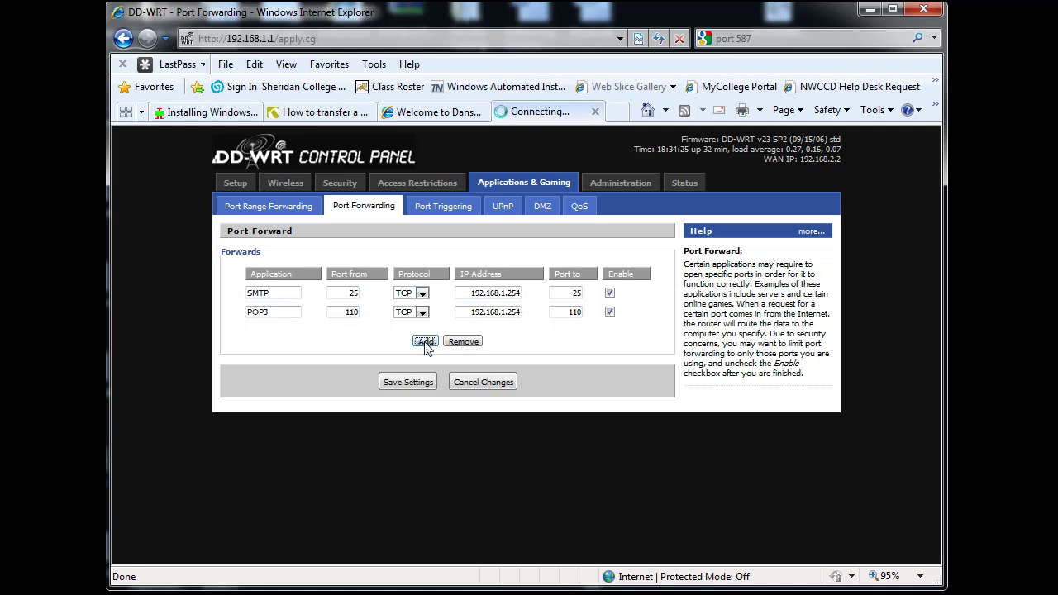
Fill the third row as POP3 - SSL, TCP 995 to 192.168.1.254, enabled, and save.
click(256, 334)
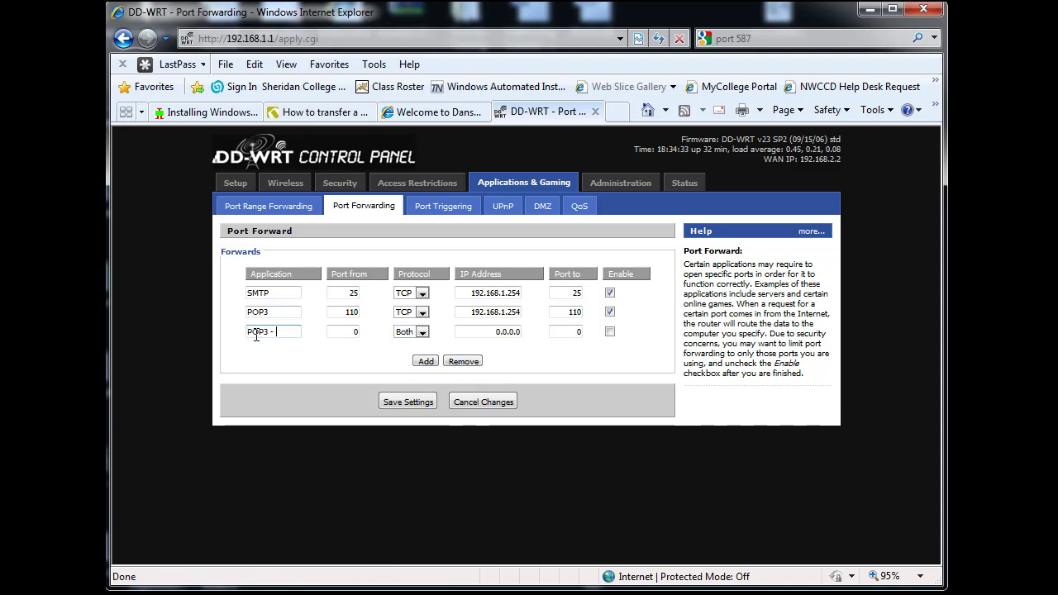
text(POP3 - SSL)
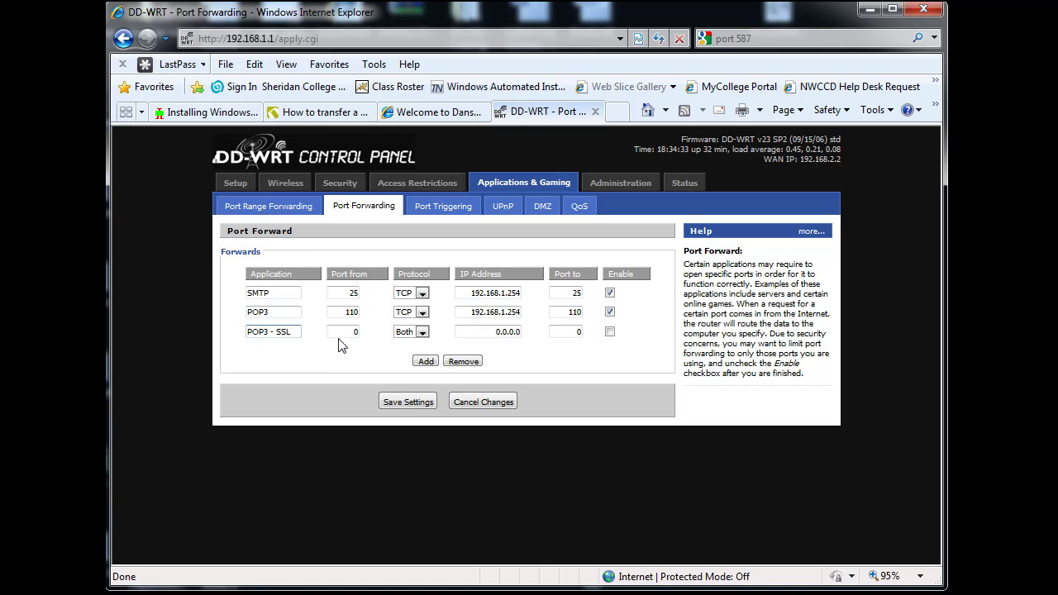
click(343, 333)
click(422, 331)
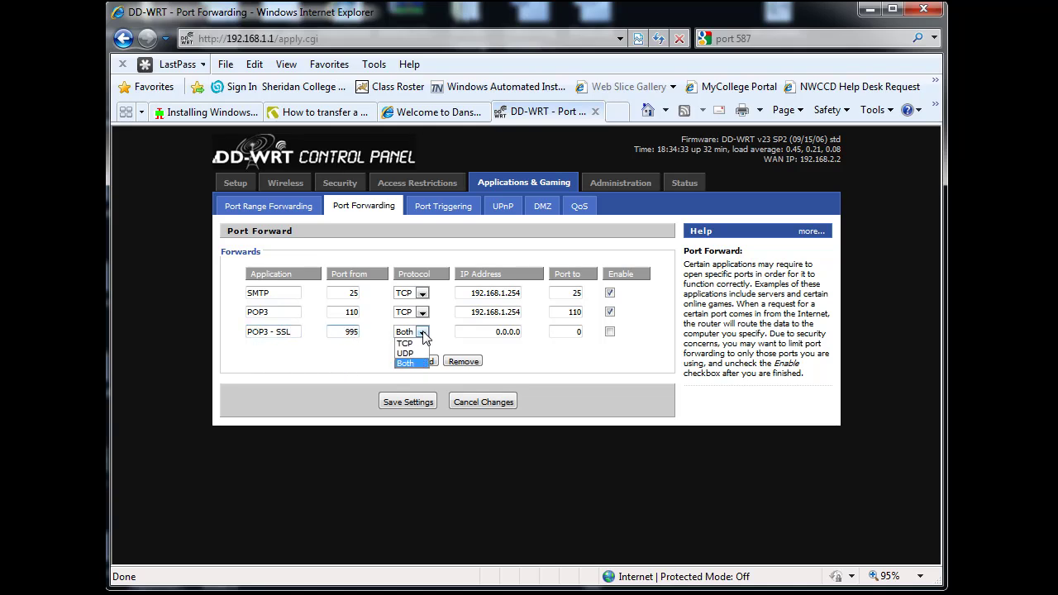
click(405, 343)
key(Tab)
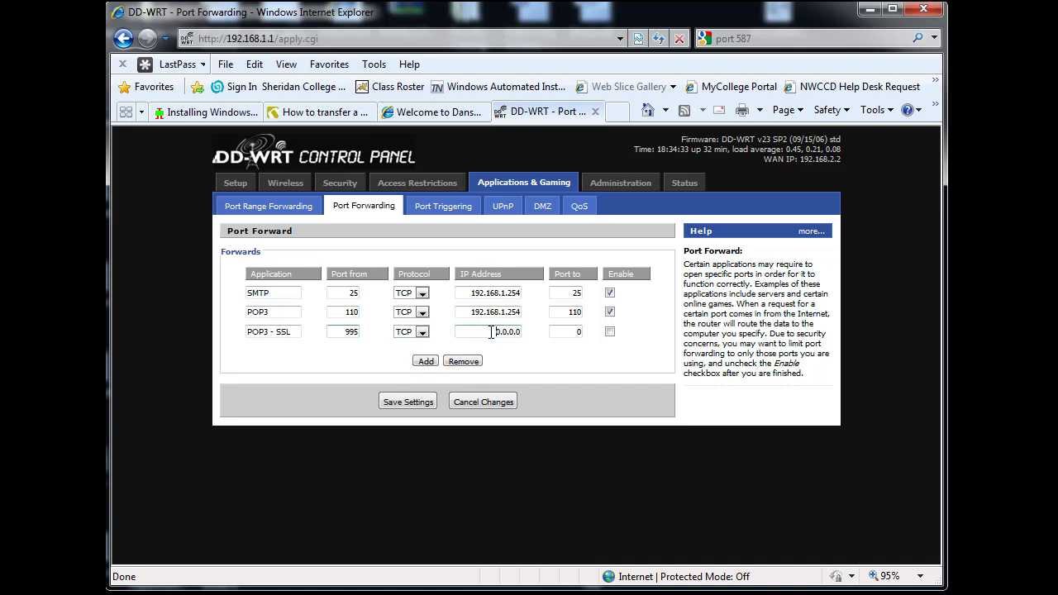
text(192.168.1.254)
key(Tab)
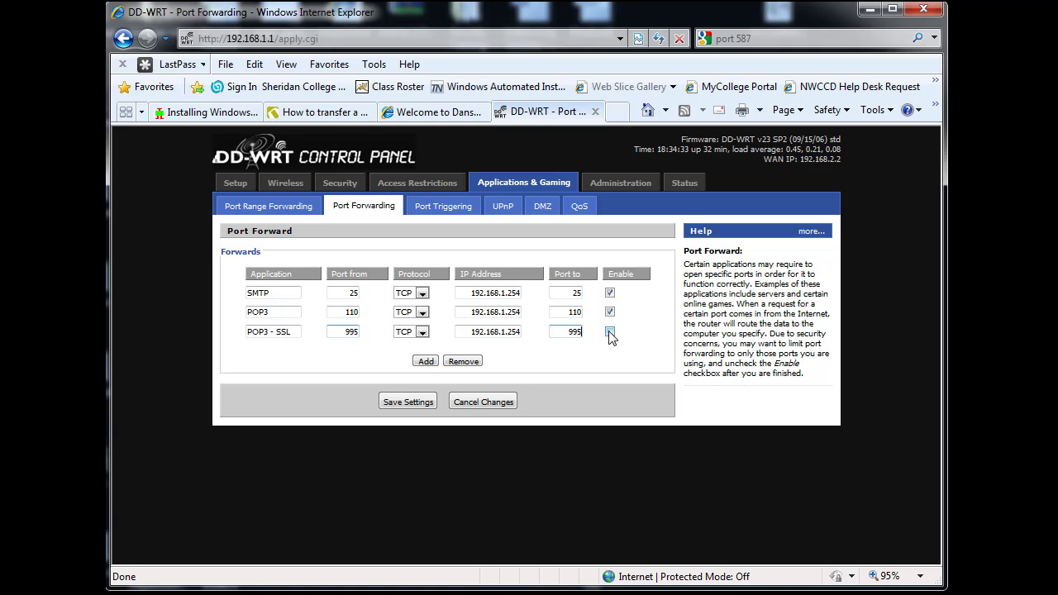
click(609, 332)
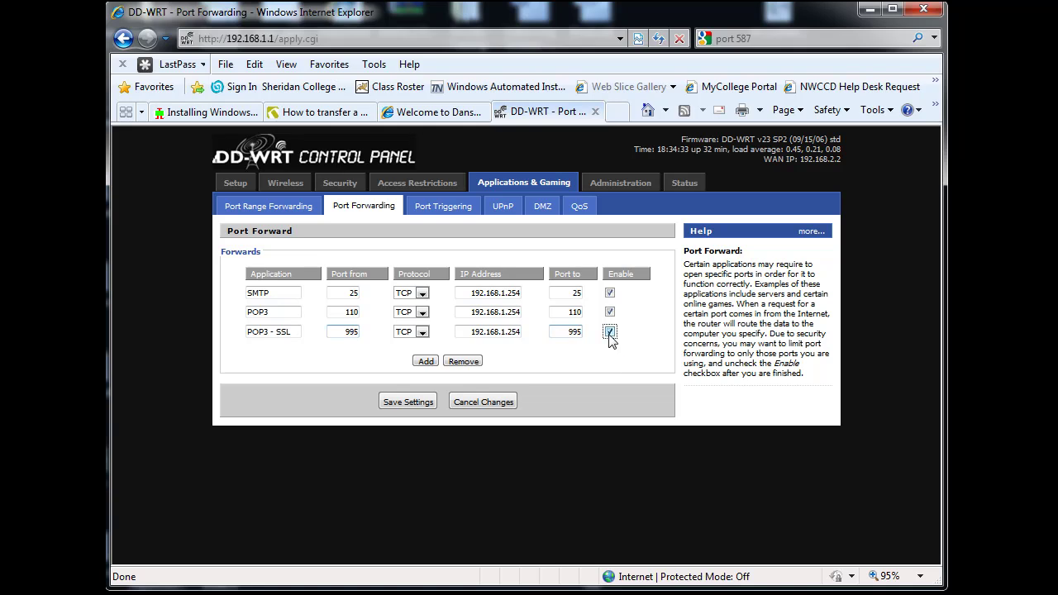
click(414, 401)
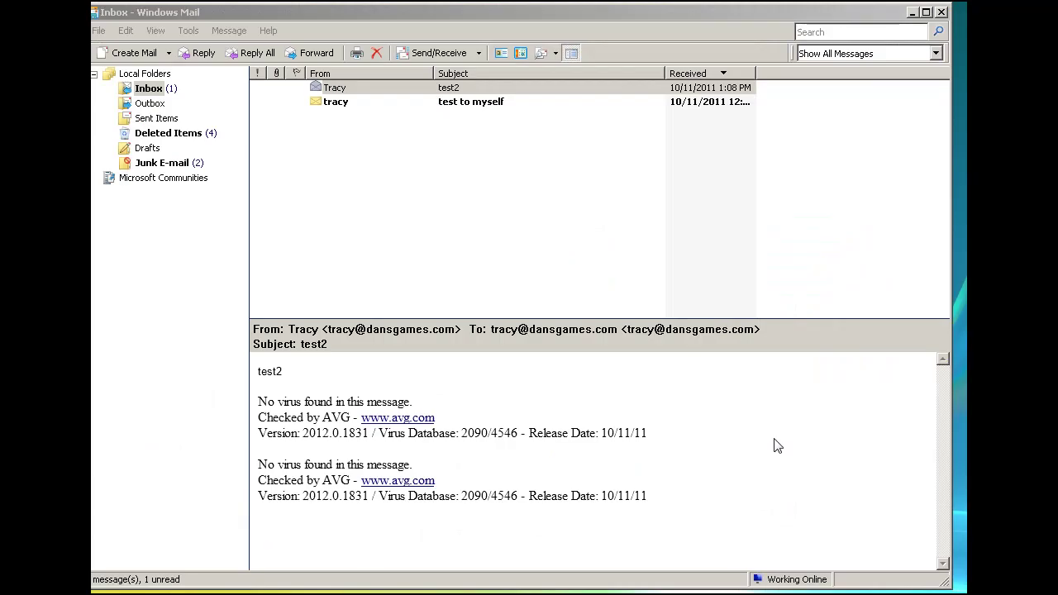
drag(610, 11, 621, 10)
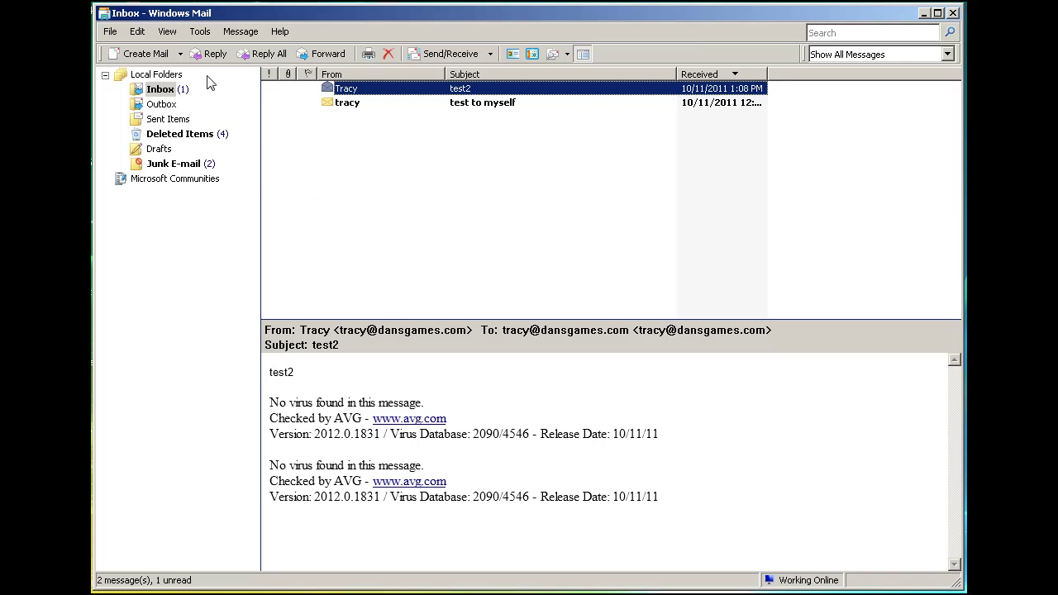
click(200, 32)
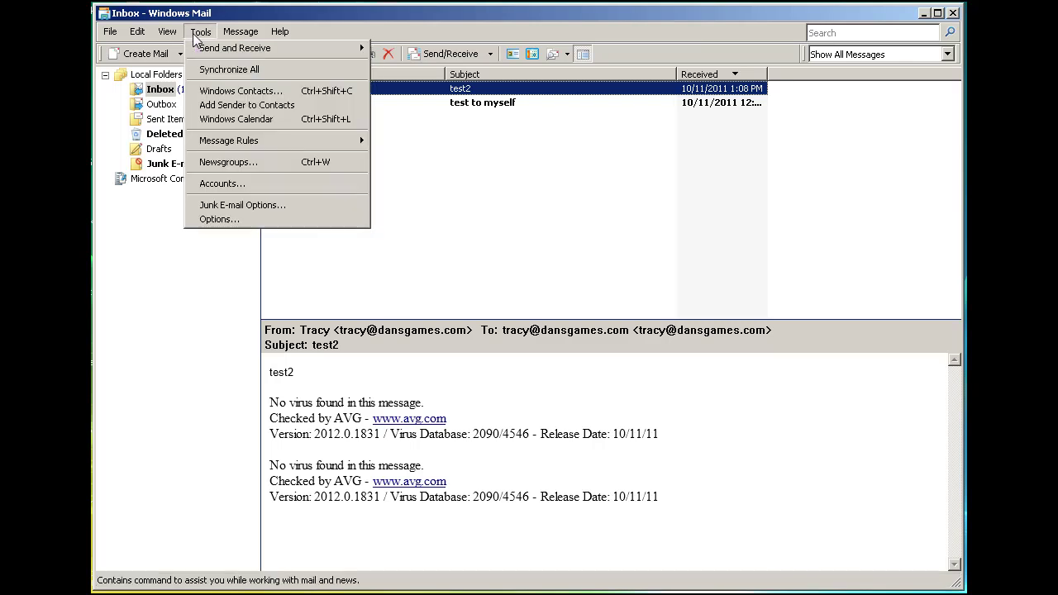
click(220, 183)
click(382, 264)
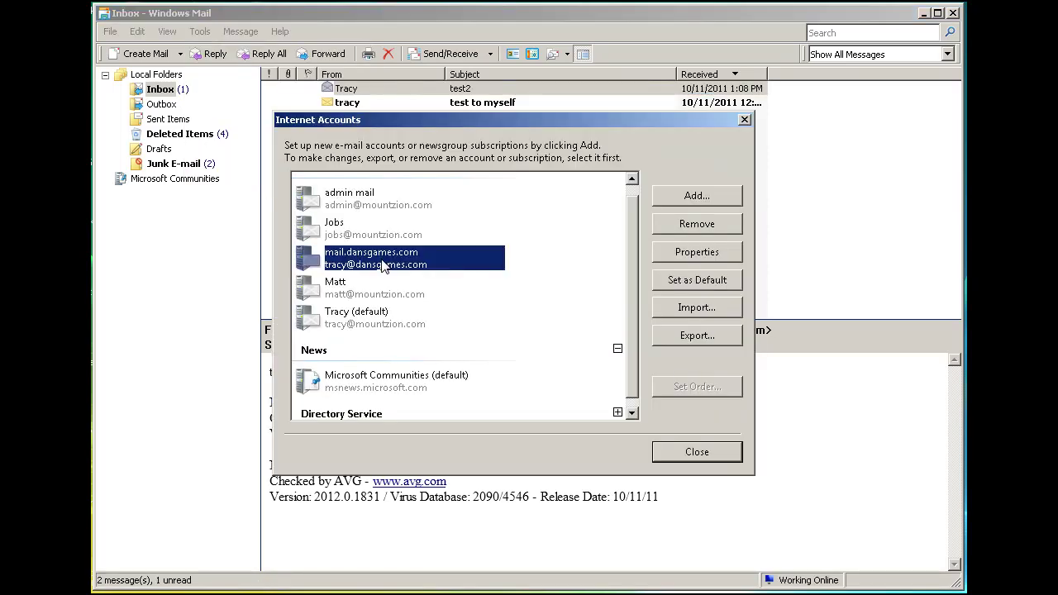
click(677, 256)
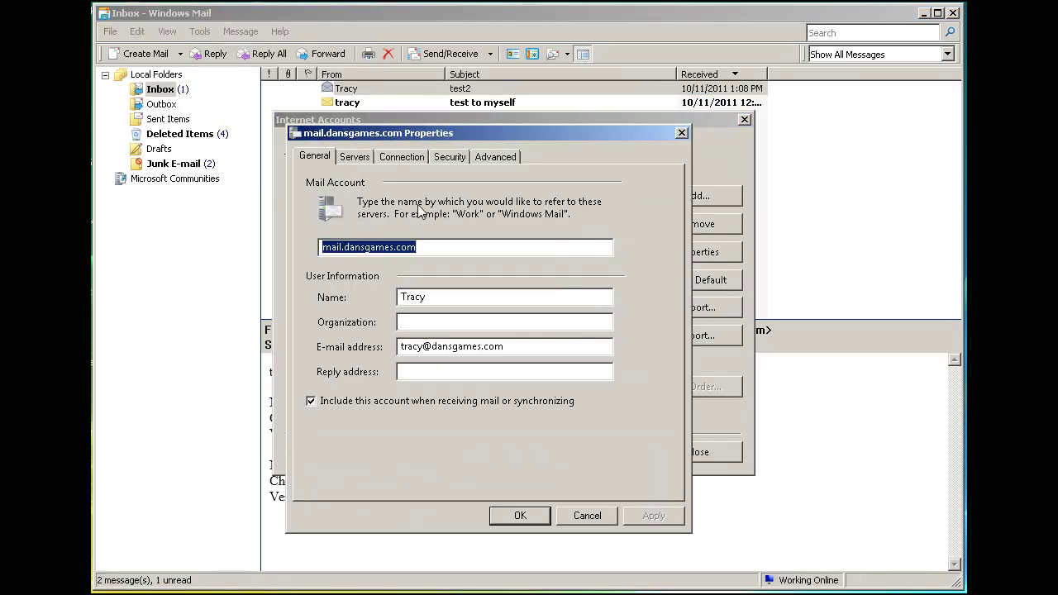
click(355, 157)
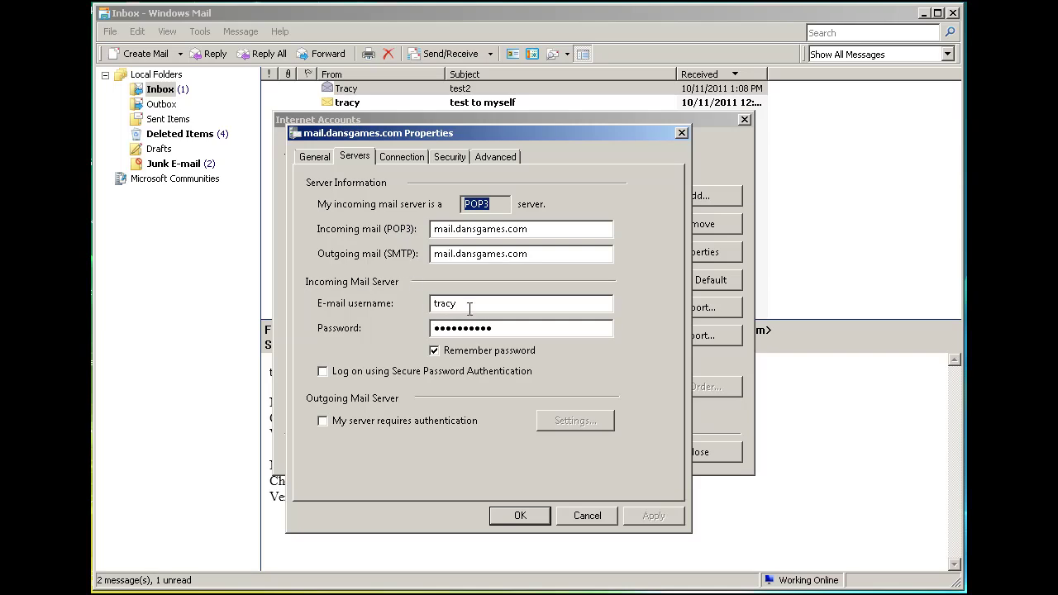
drag(471, 306, 431, 311)
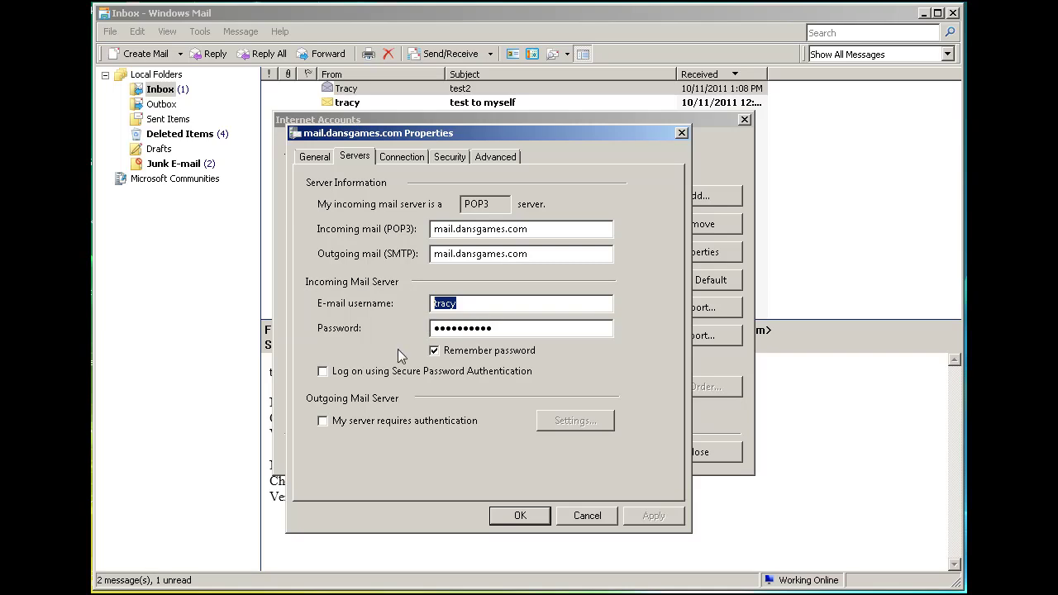
click(400, 421)
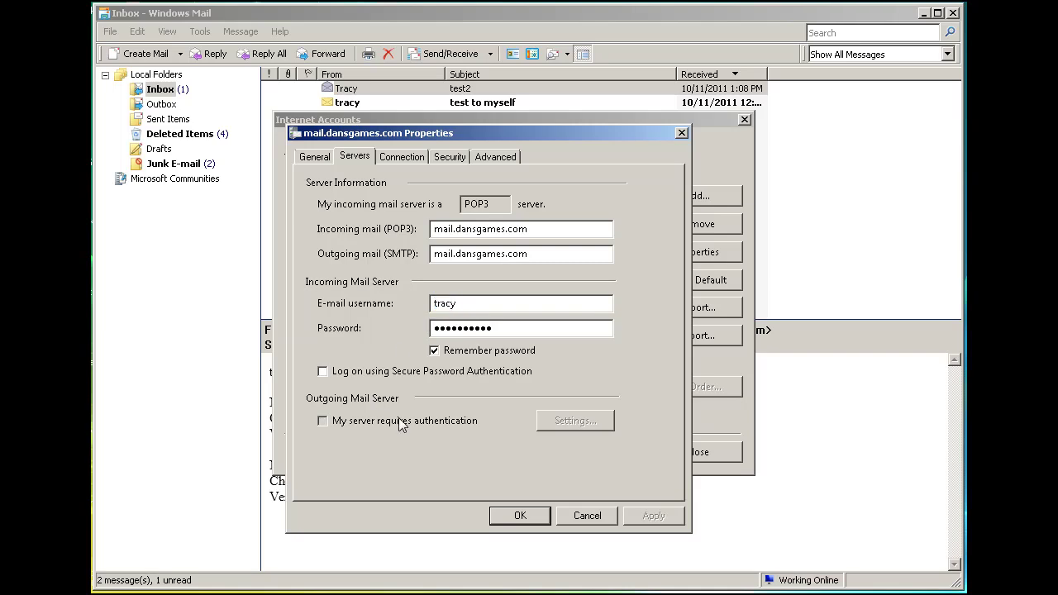
click(323, 420)
click(488, 159)
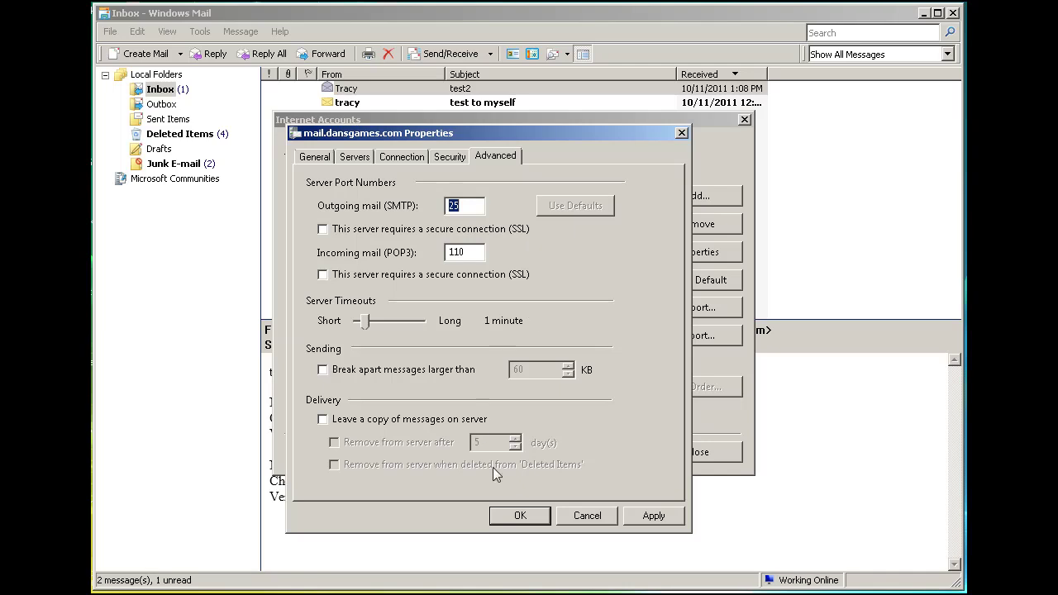
click(539, 519)
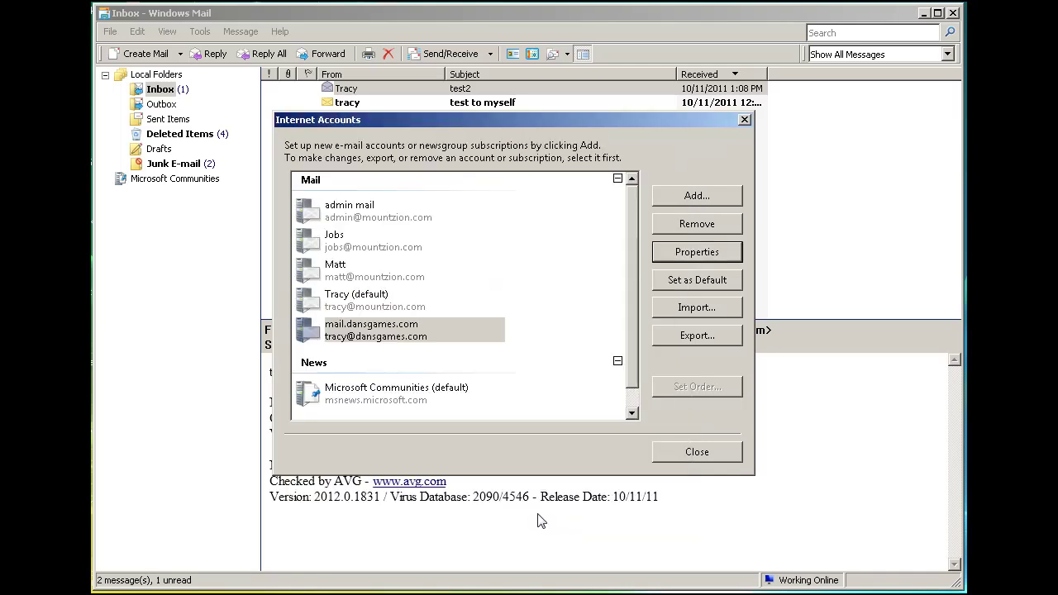
Return to the inbox and start a new message sent from the mail.dansgames.com account.
click(668, 449)
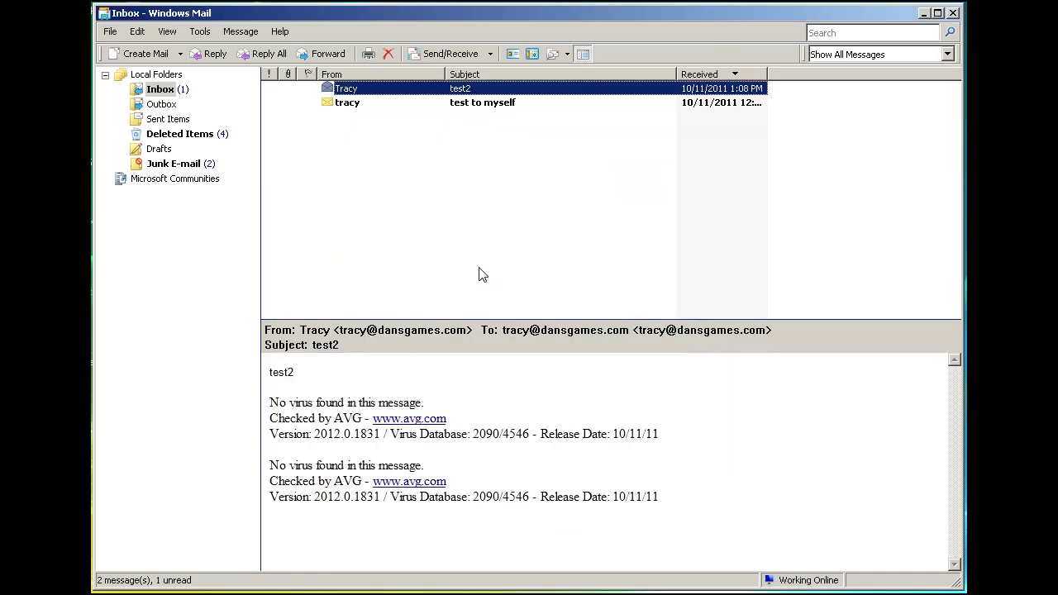
click(137, 54)
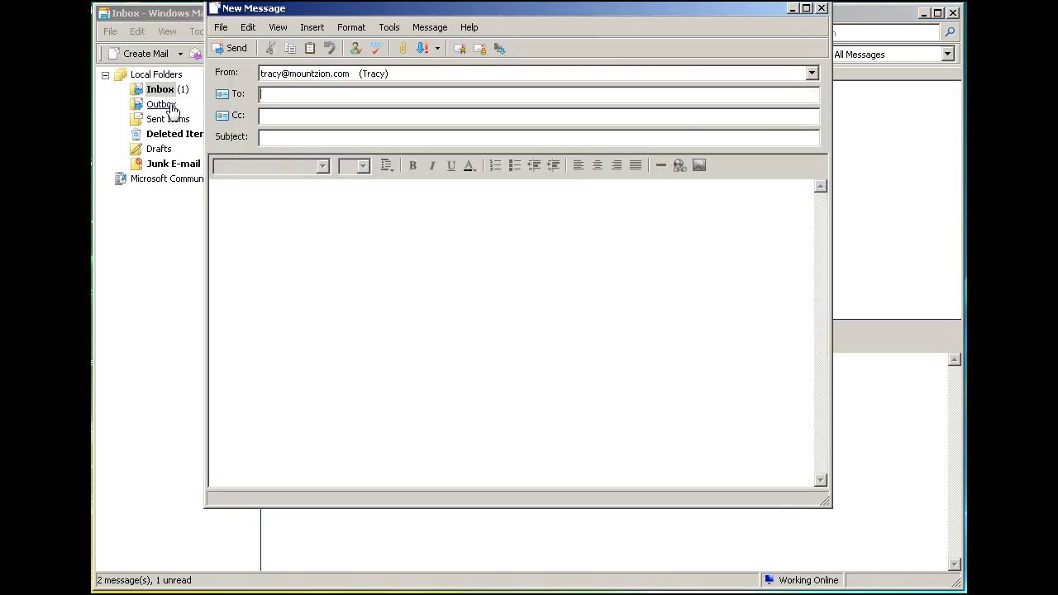
click(358, 77)
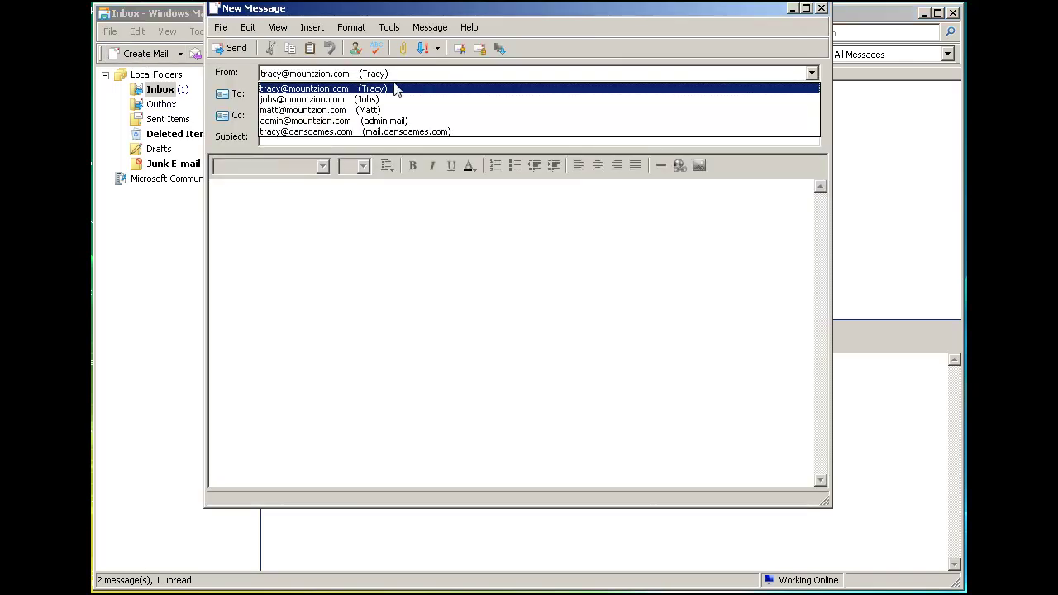
click(326, 131)
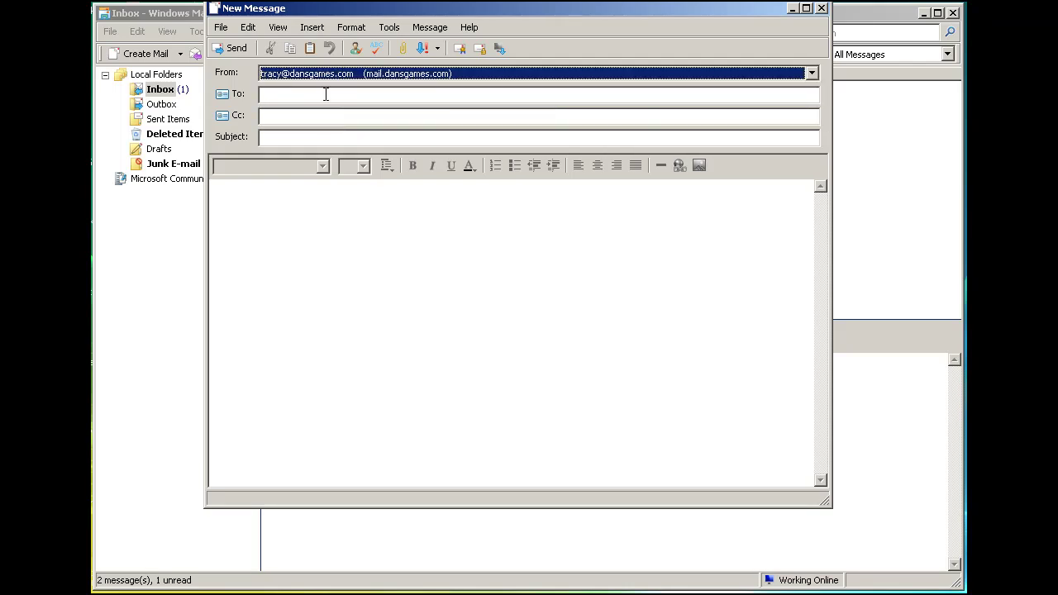
Address it to the account's own address with subject test3 and body 'Hello 3', then send it.
click(284, 95)
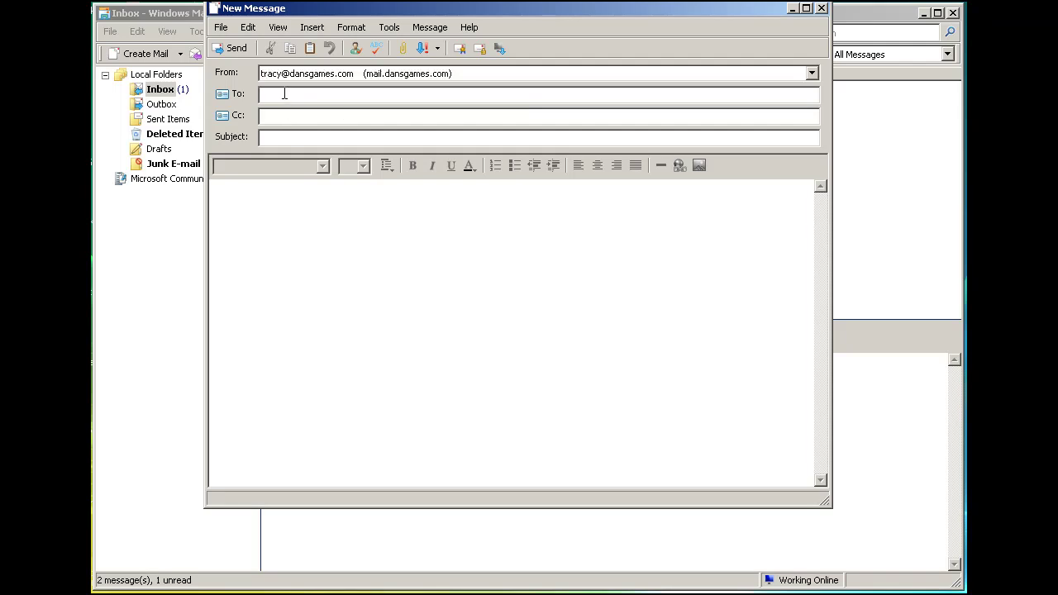
key(Return)
click(287, 137)
text(test)
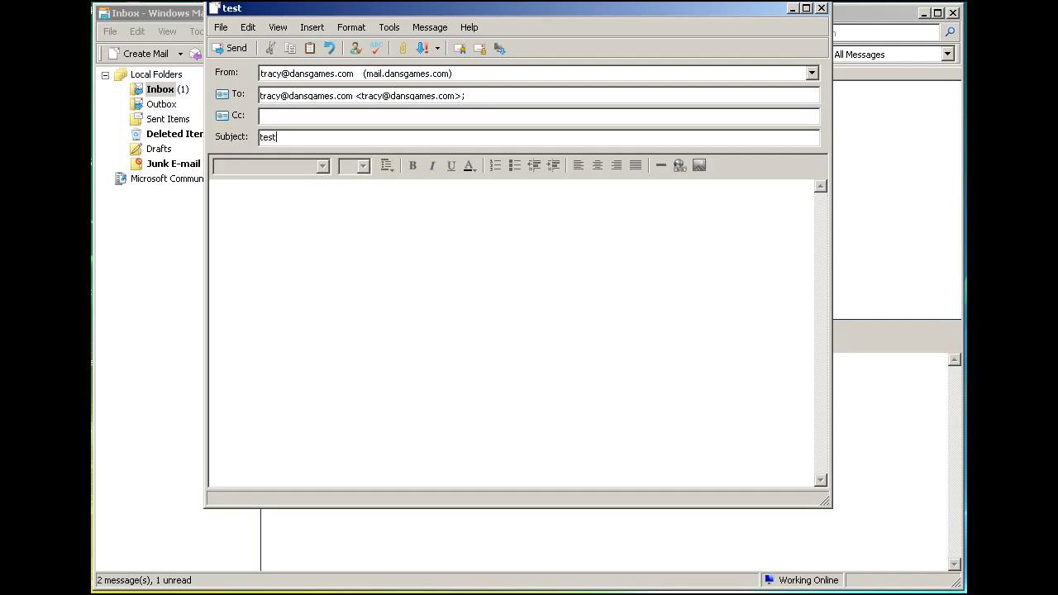
text(3)
click(282, 211)
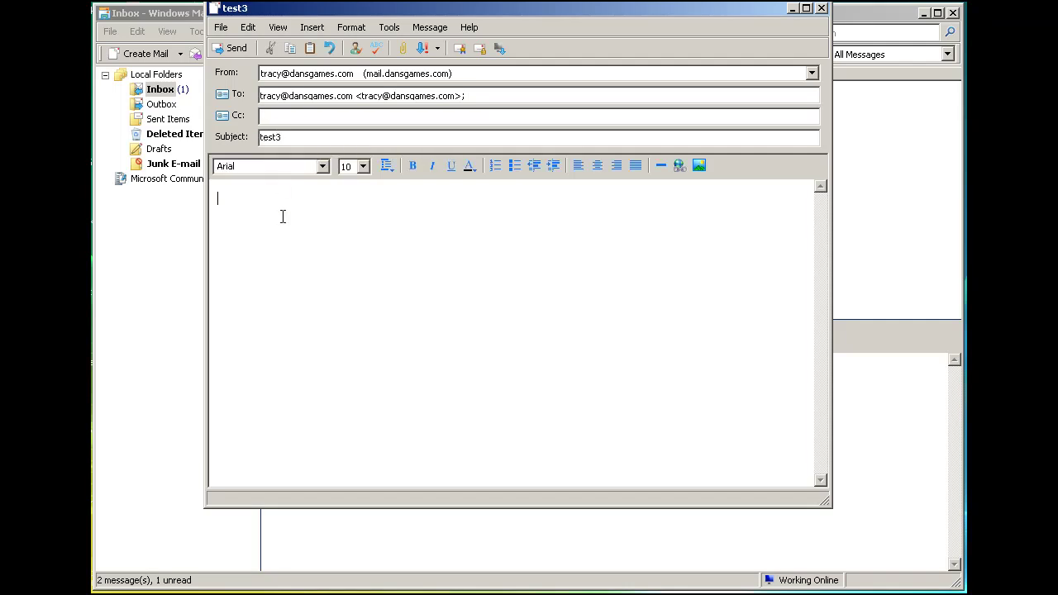
text(Hello 3)
click(232, 50)
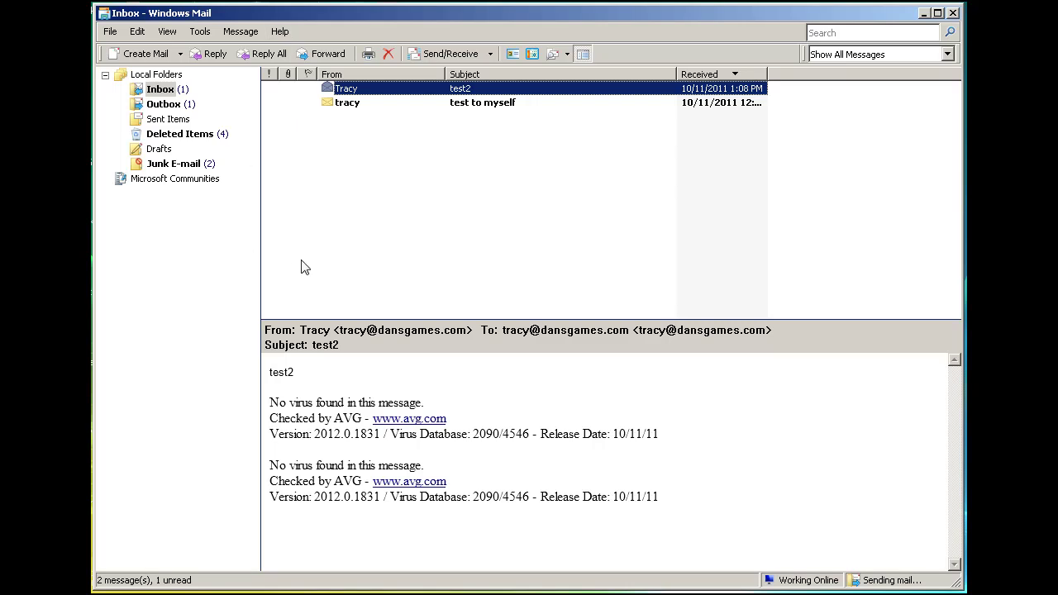
Run Send and Receive for mail.dansgames.com to deliver test3, then confirm it in the Inbox.
click(157, 108)
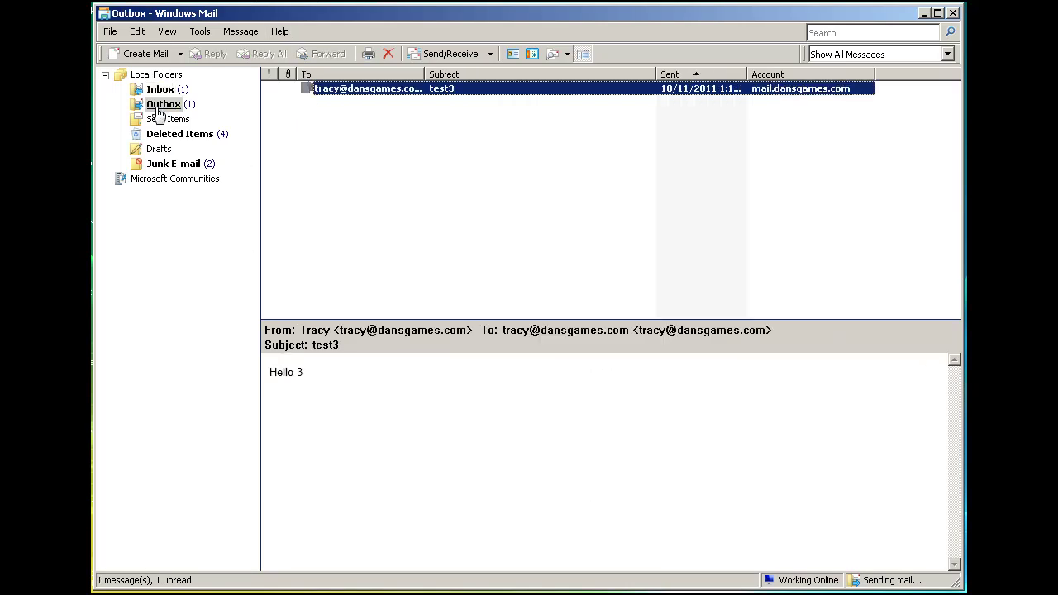
click(204, 33)
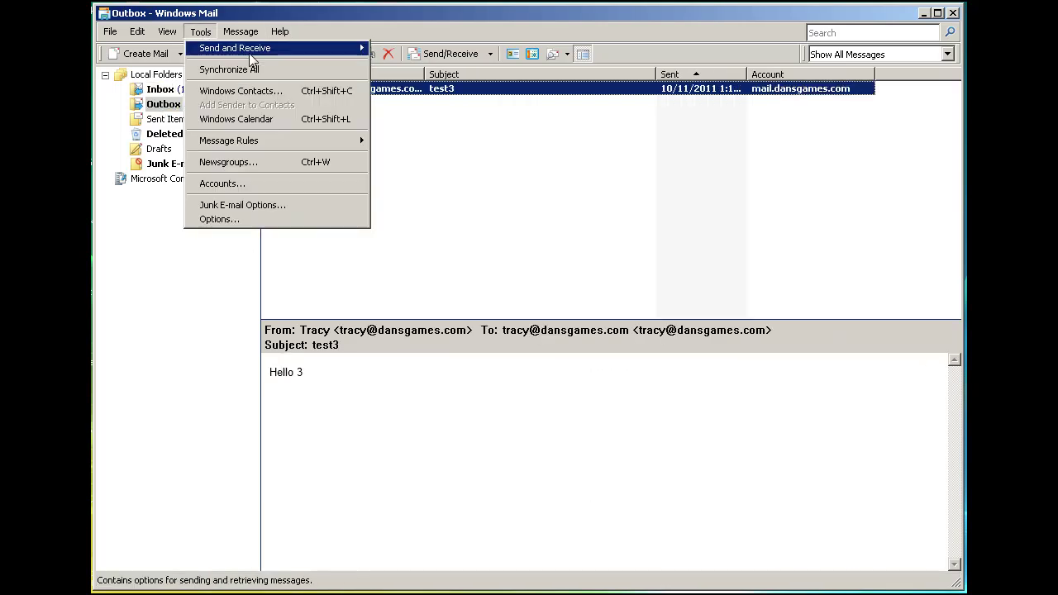
mouse_move(251, 51)
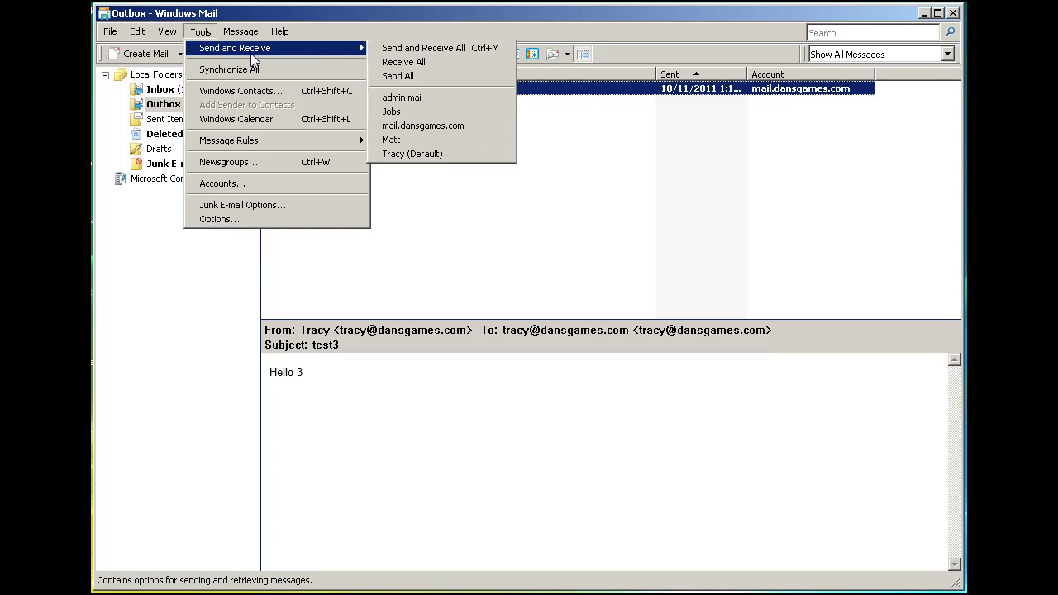
click(430, 131)
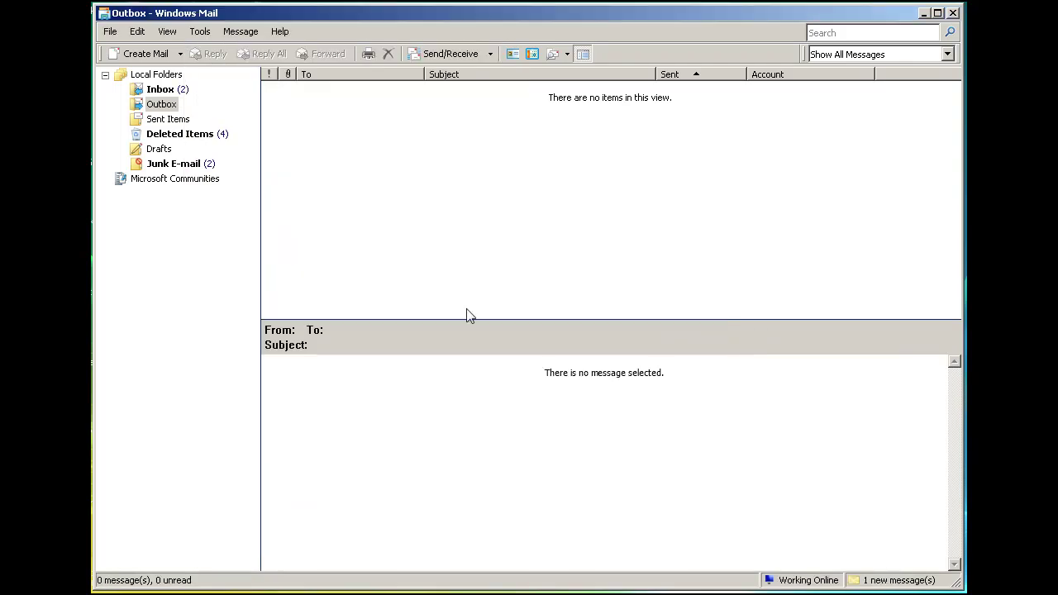
click(158, 88)
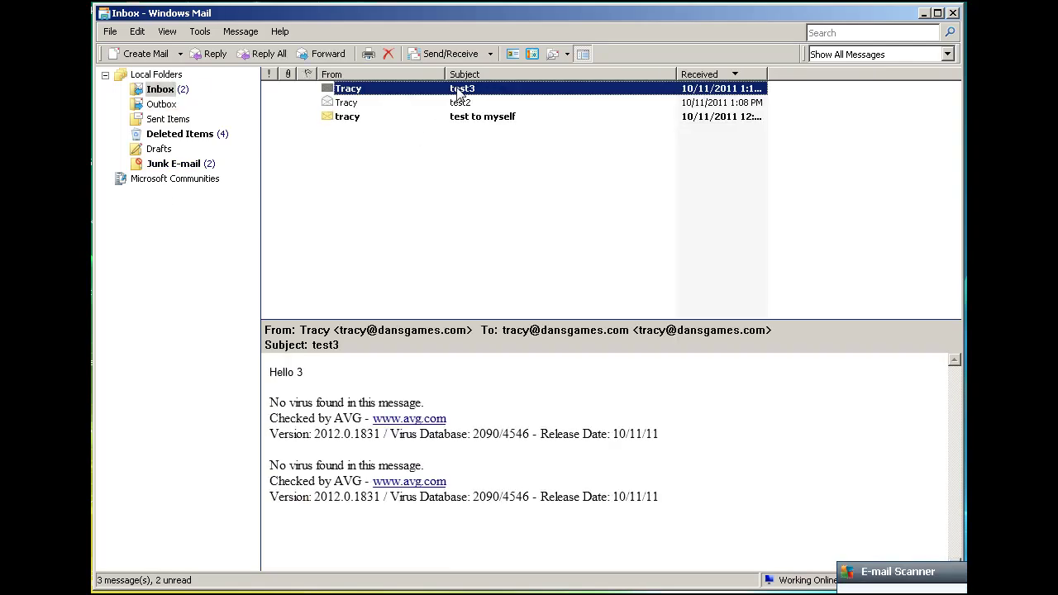
click(444, 195)
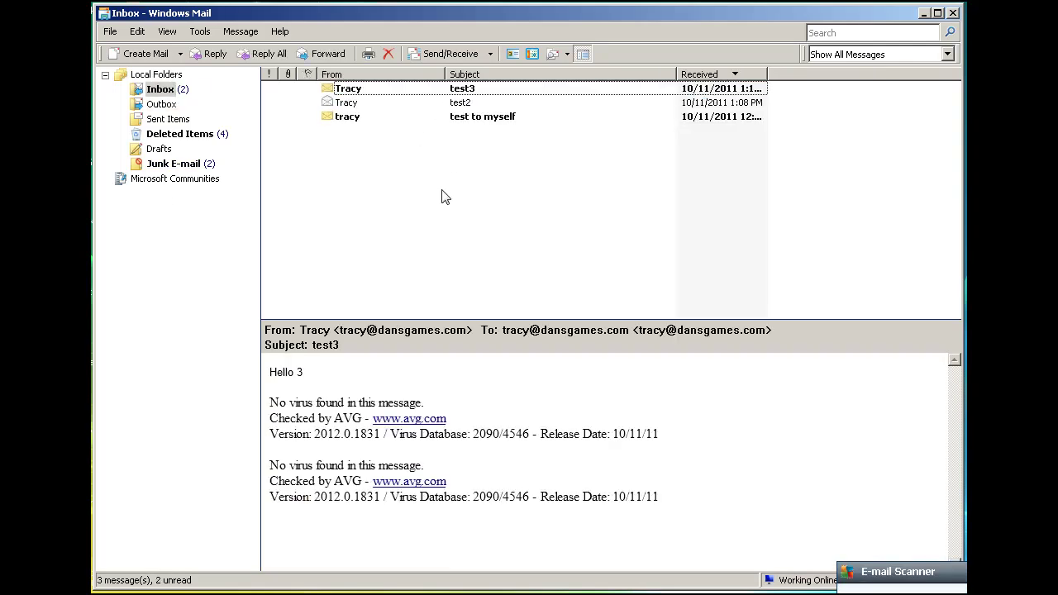